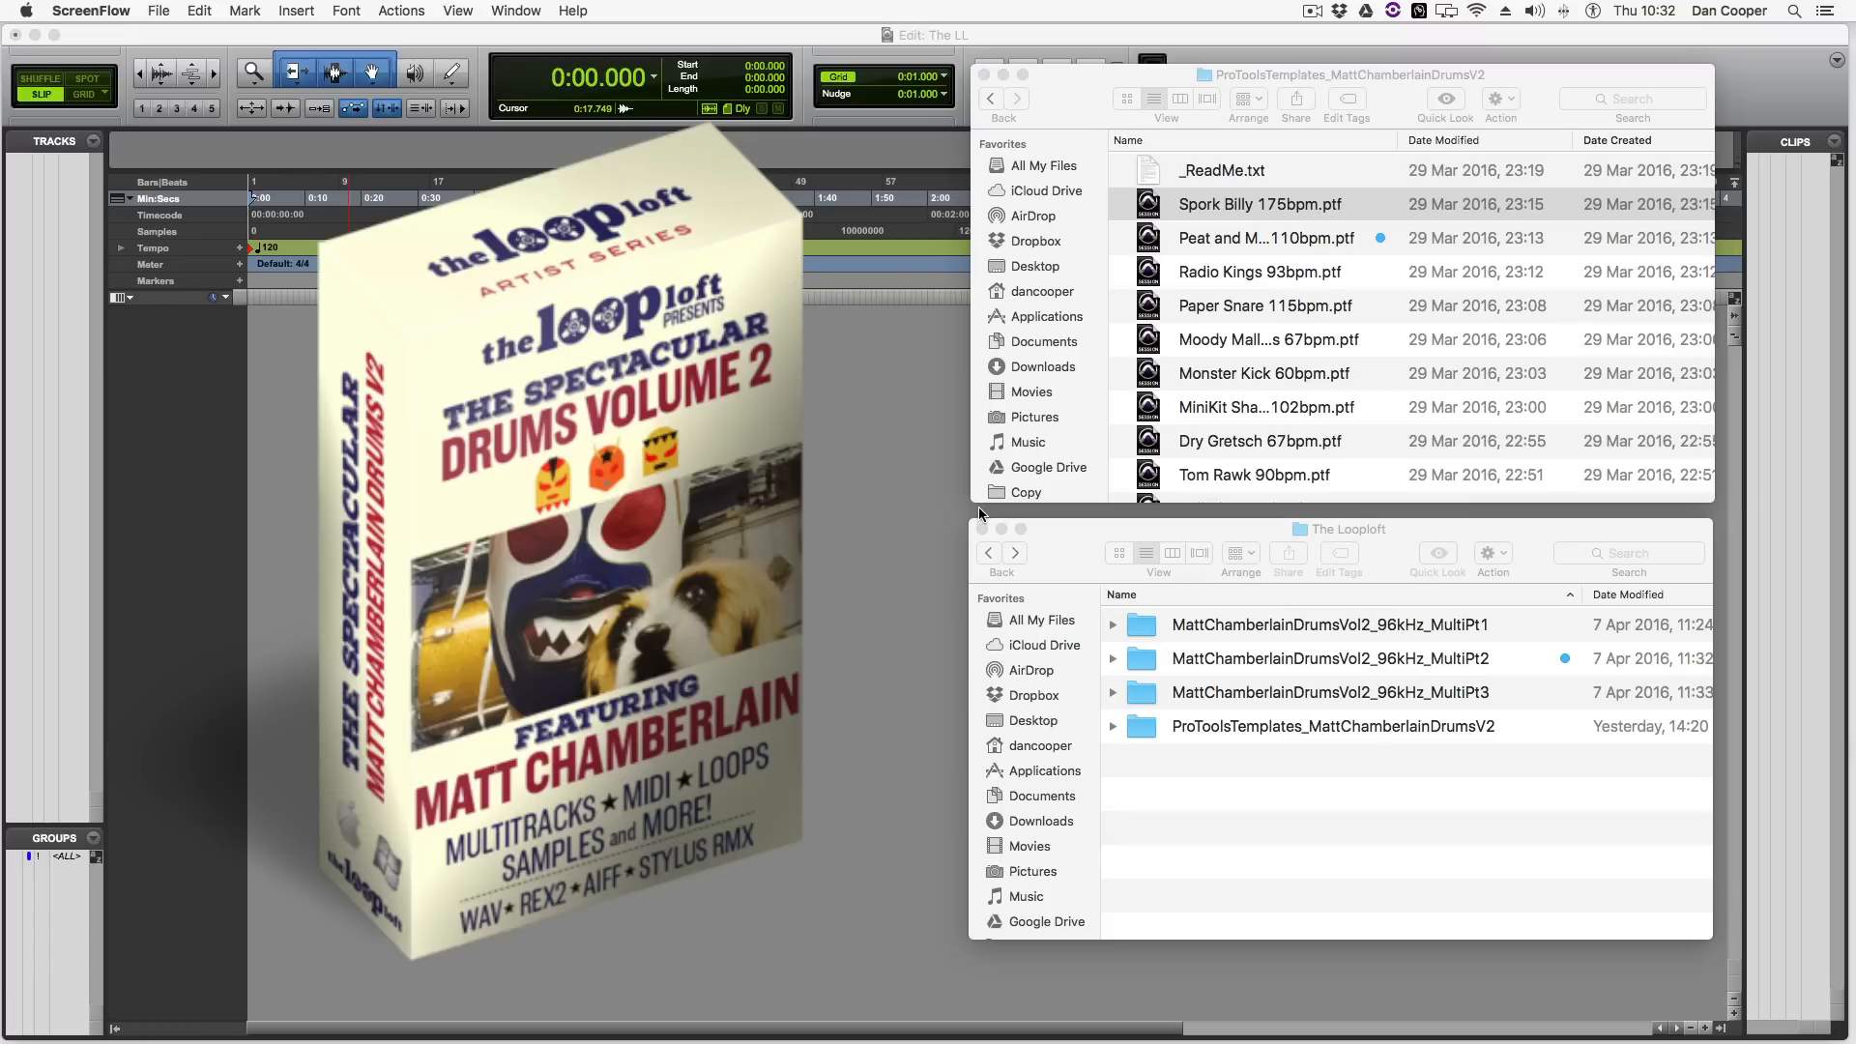
Browse The Looploft library's MattChamberlainDrumsVol2_96kHz_MultiPt2 folder and the list of Pro Tools template sessions
click(1464, 754)
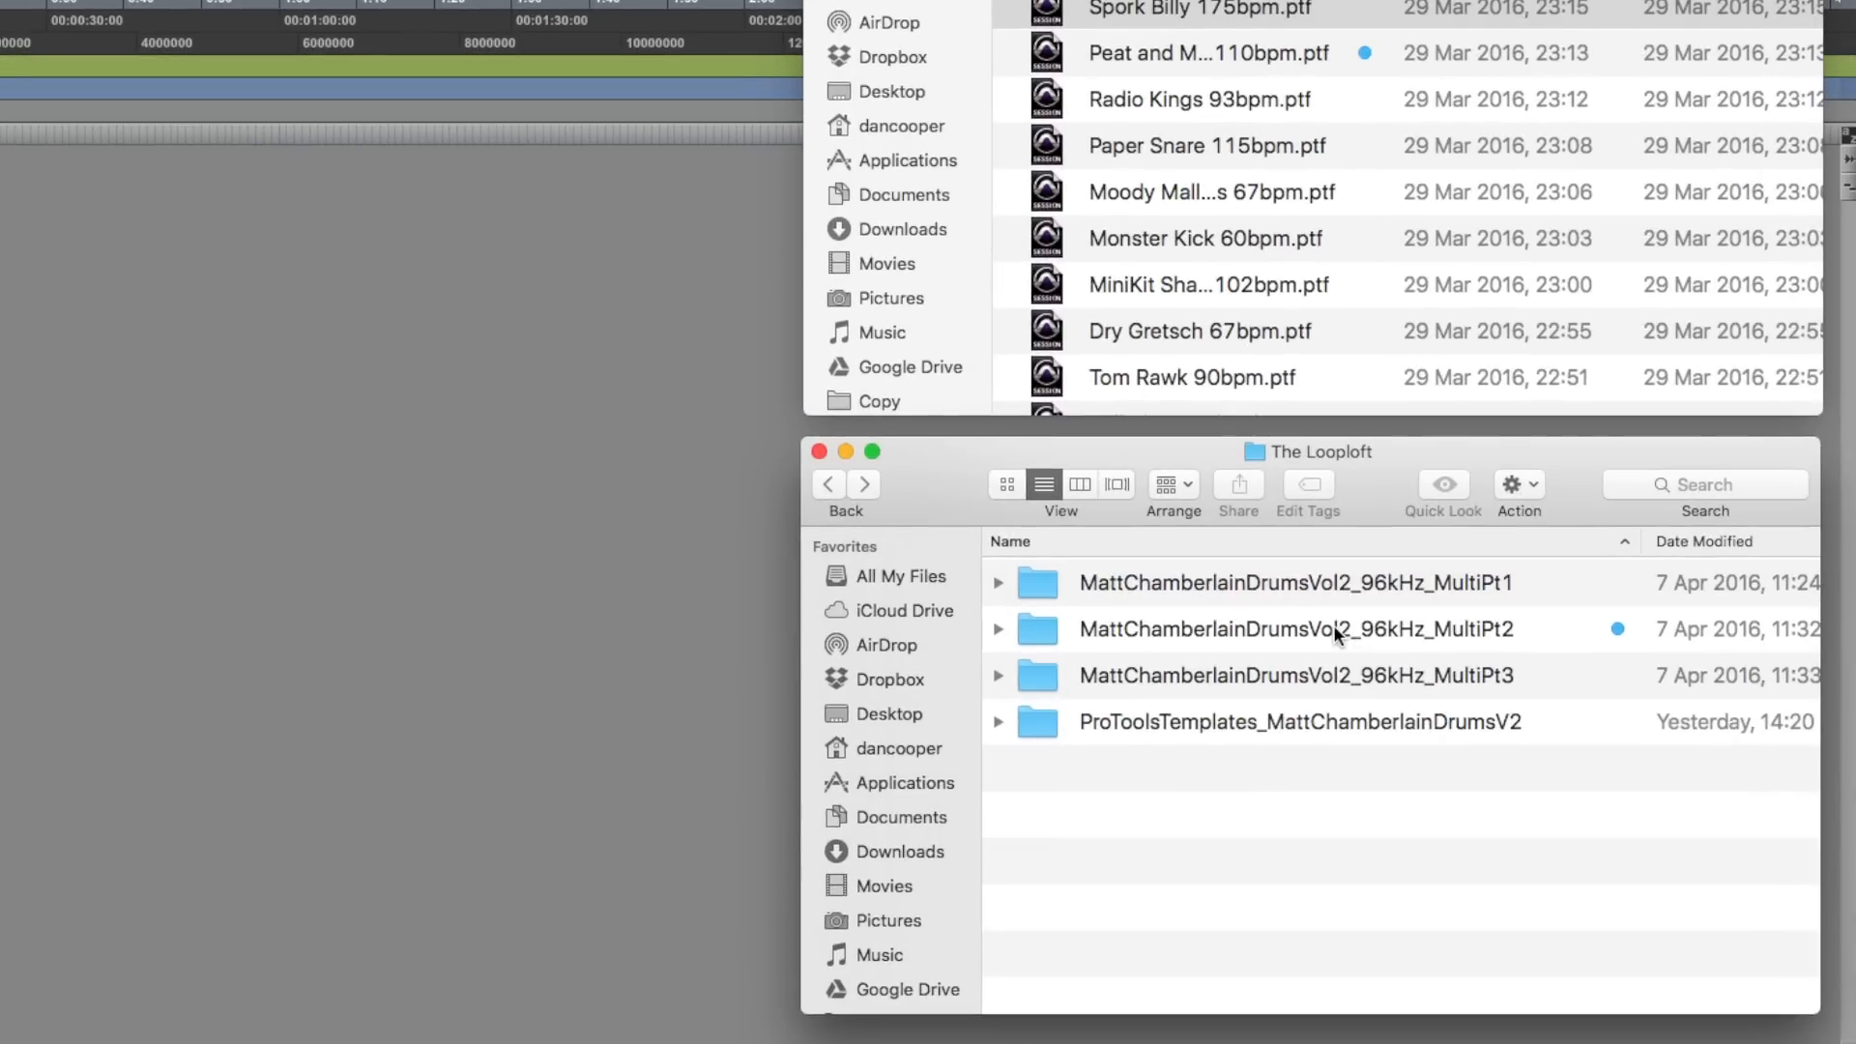
double_click(1318, 624)
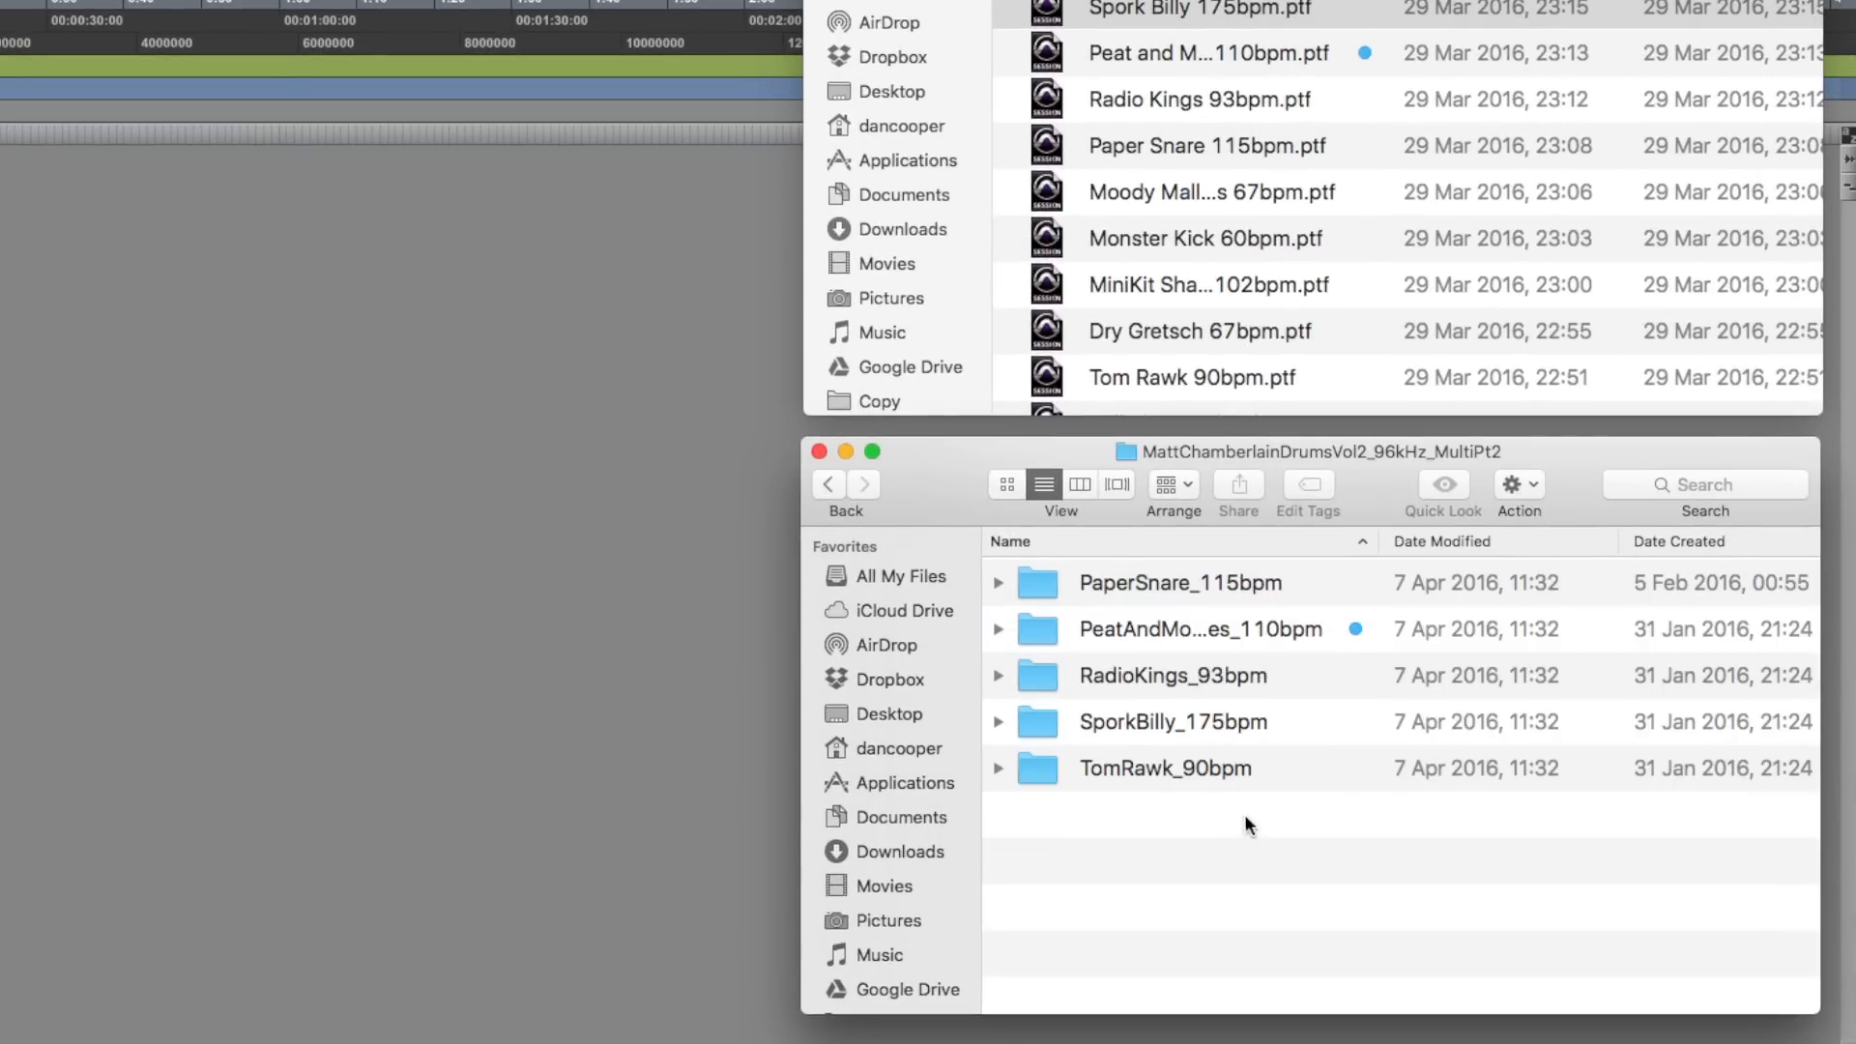
click(828, 483)
double_click(1365, 669)
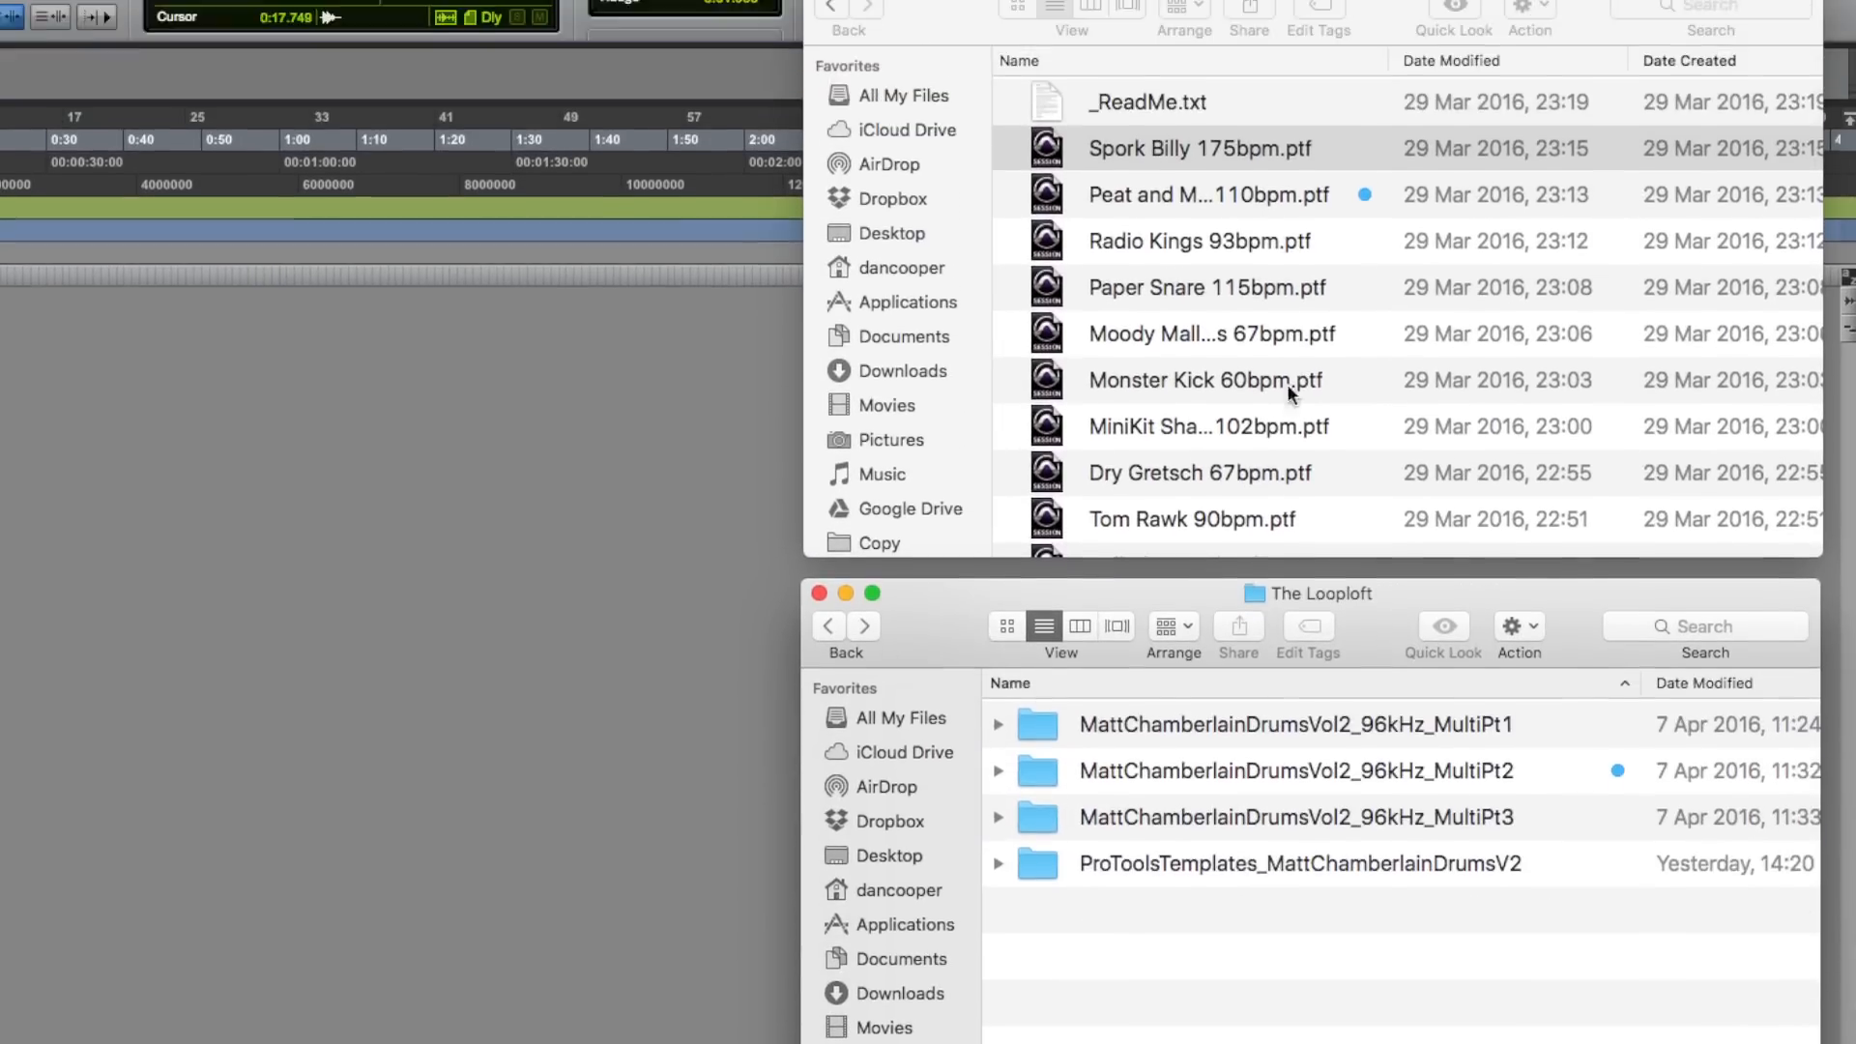
scroll(1293, 208, down, 1)
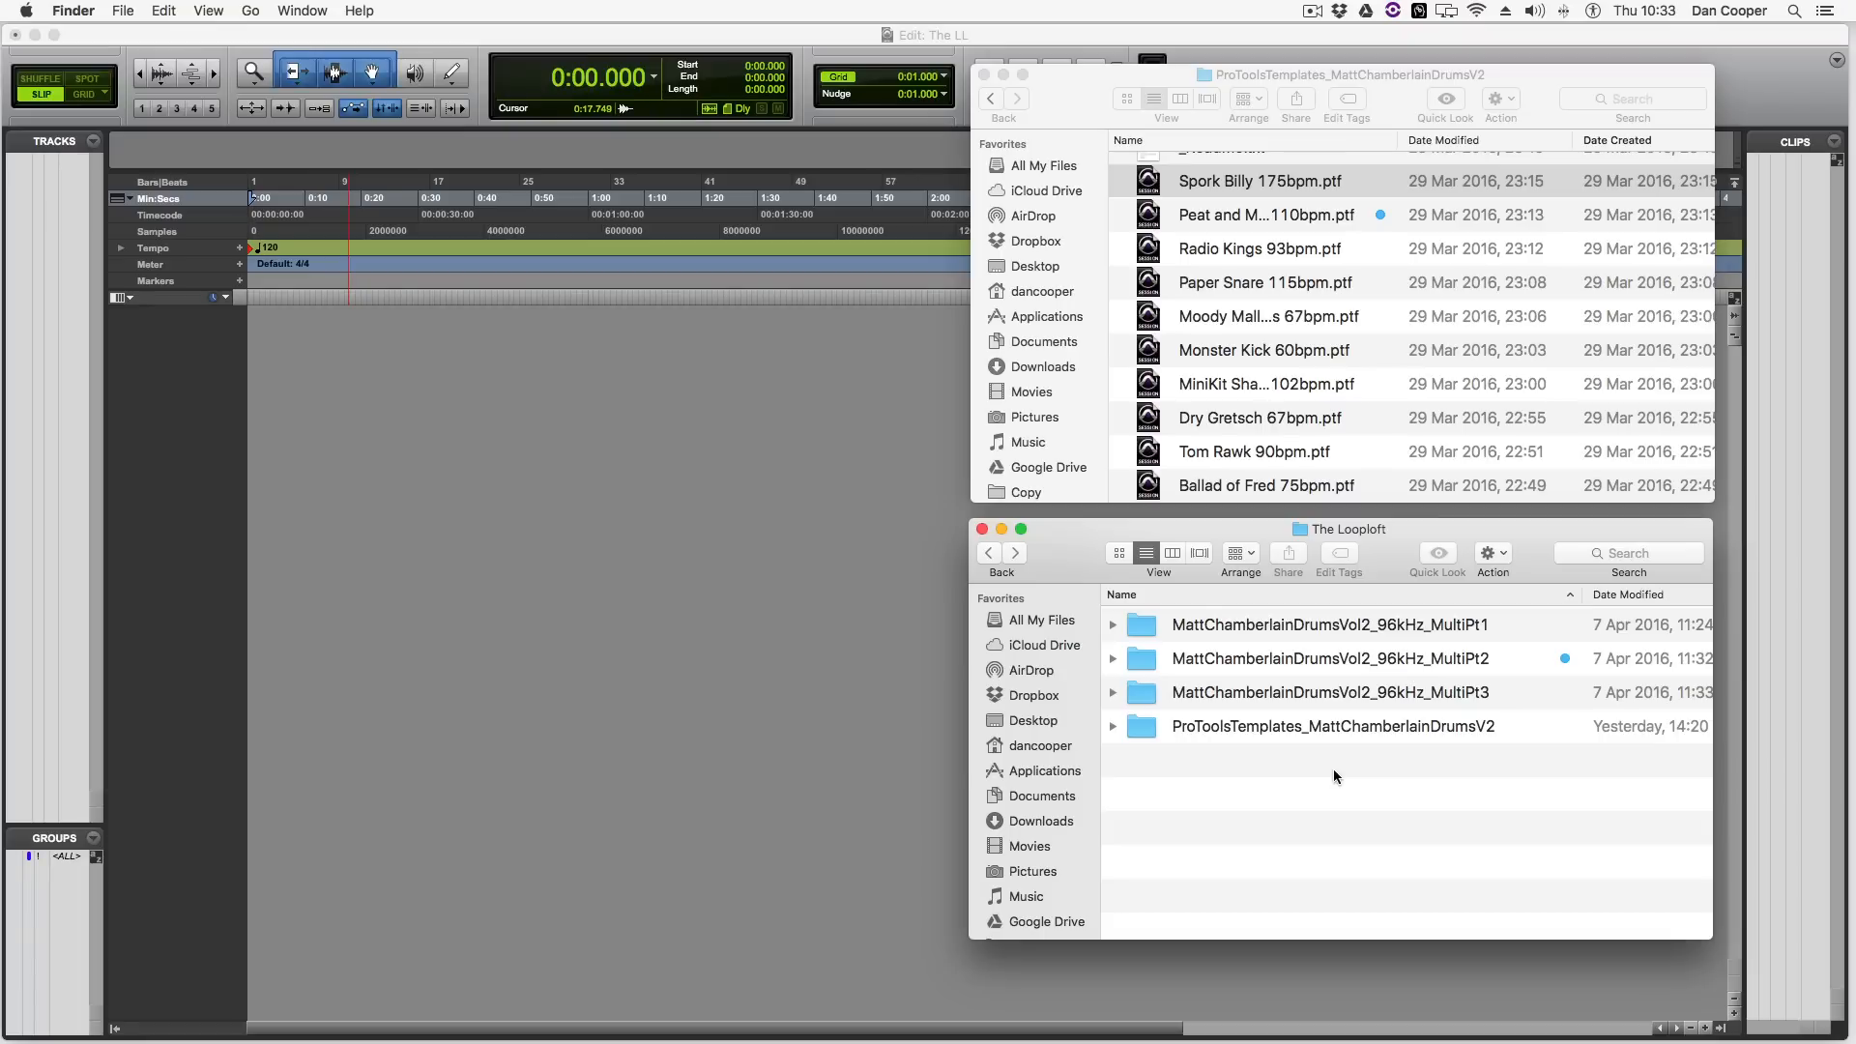
Switch to Pro Tools and choose Peat and Motatoes 110bpm.ptf as the source for importing session data
click(426, 317)
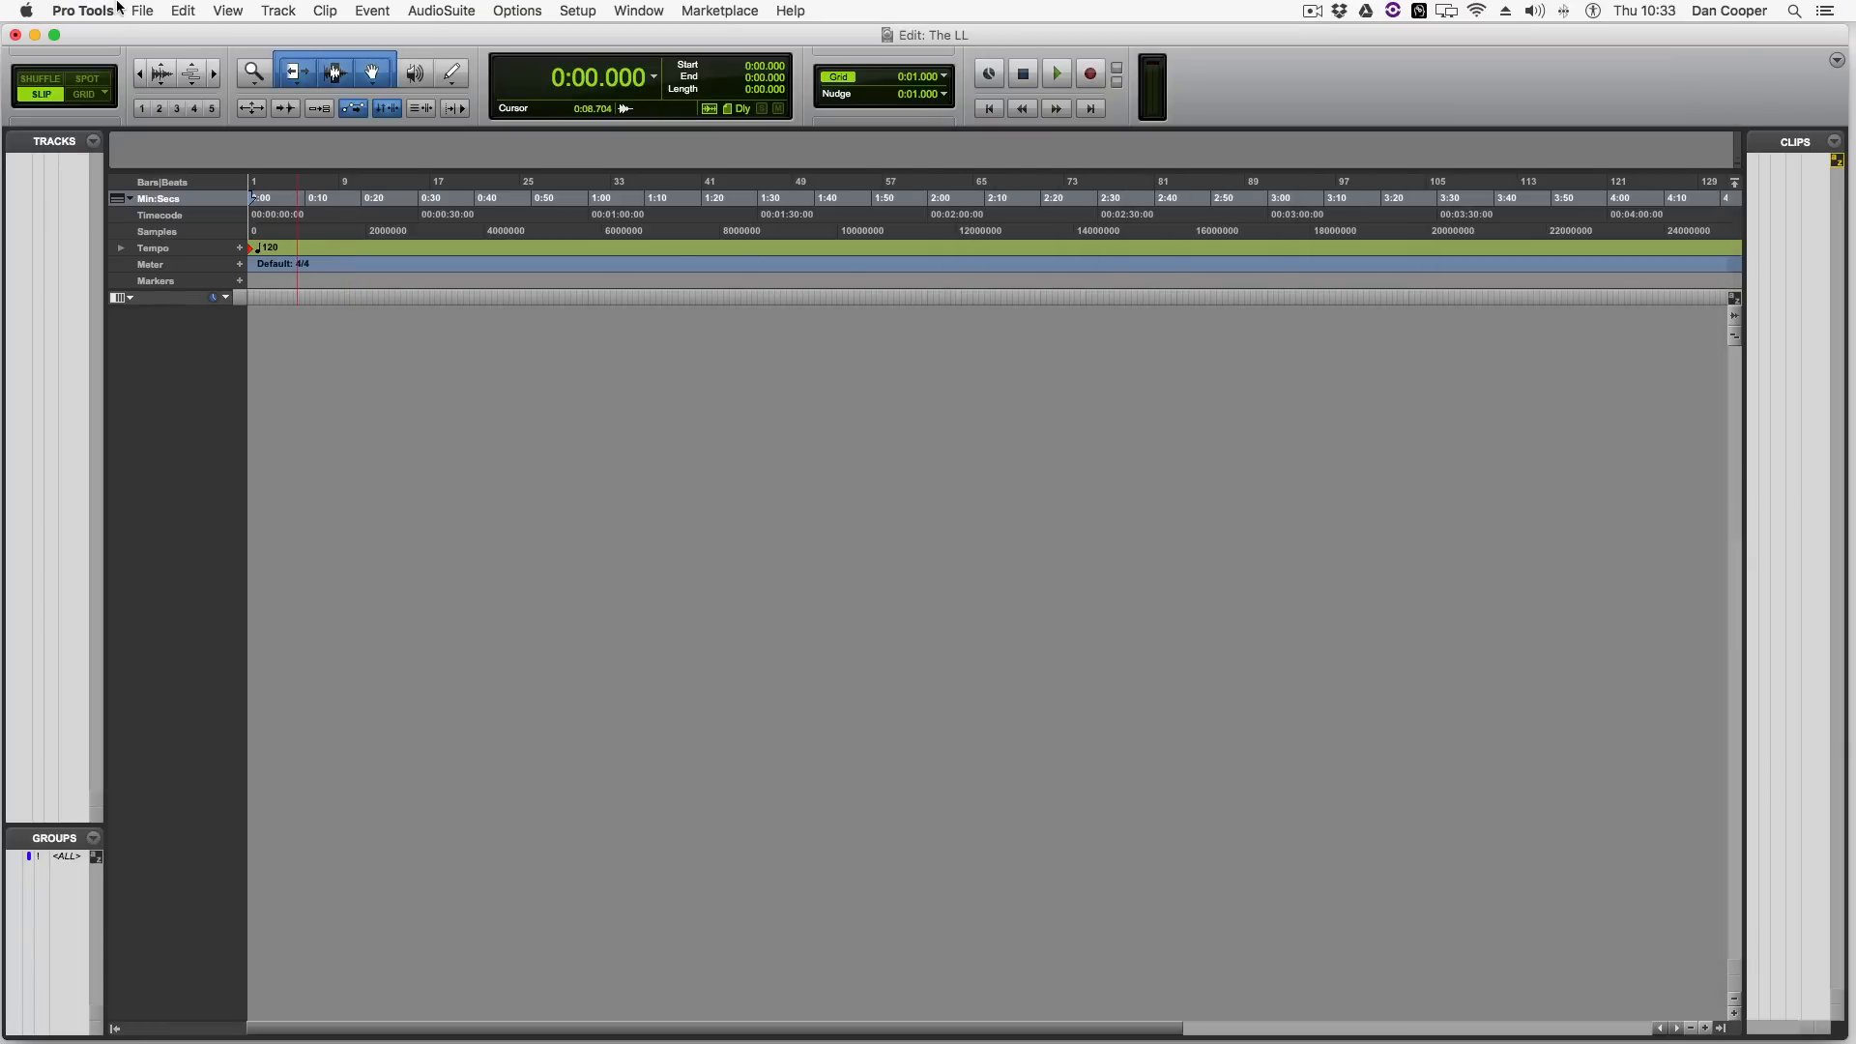
click(142, 10)
mouse_move(211, 270)
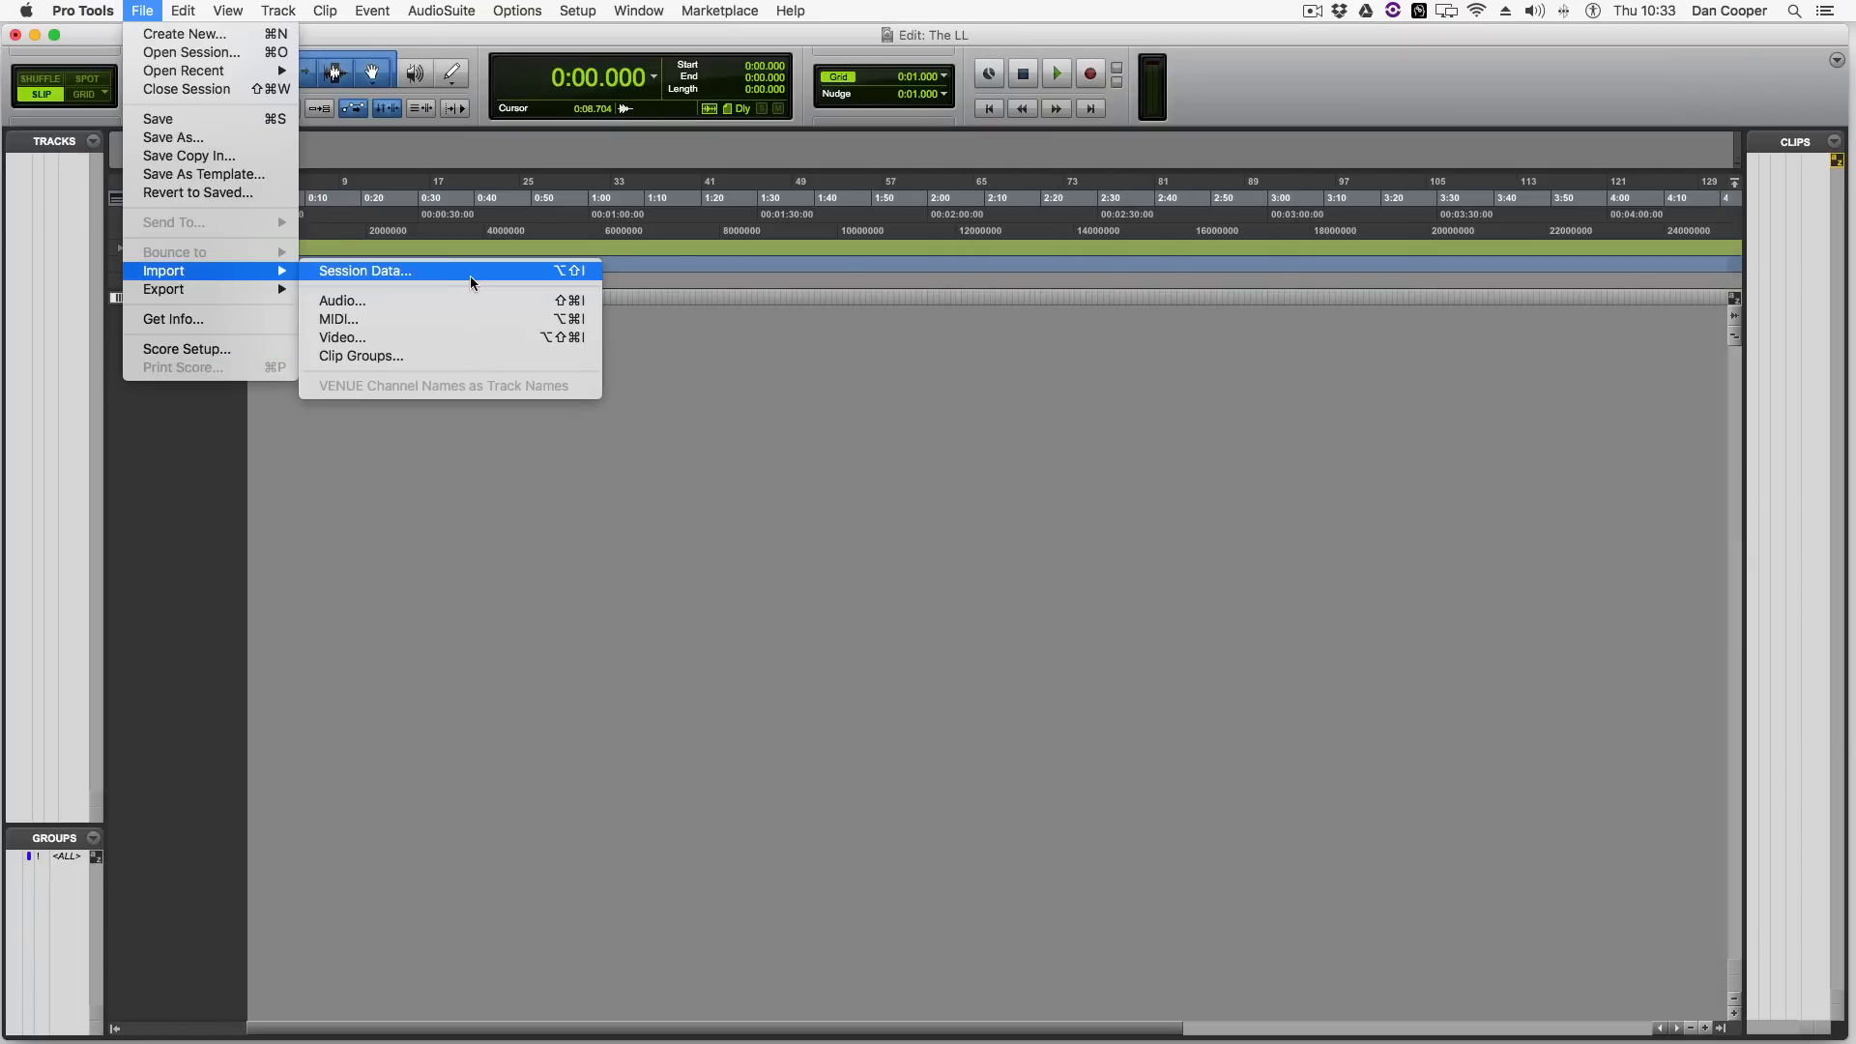
click(473, 272)
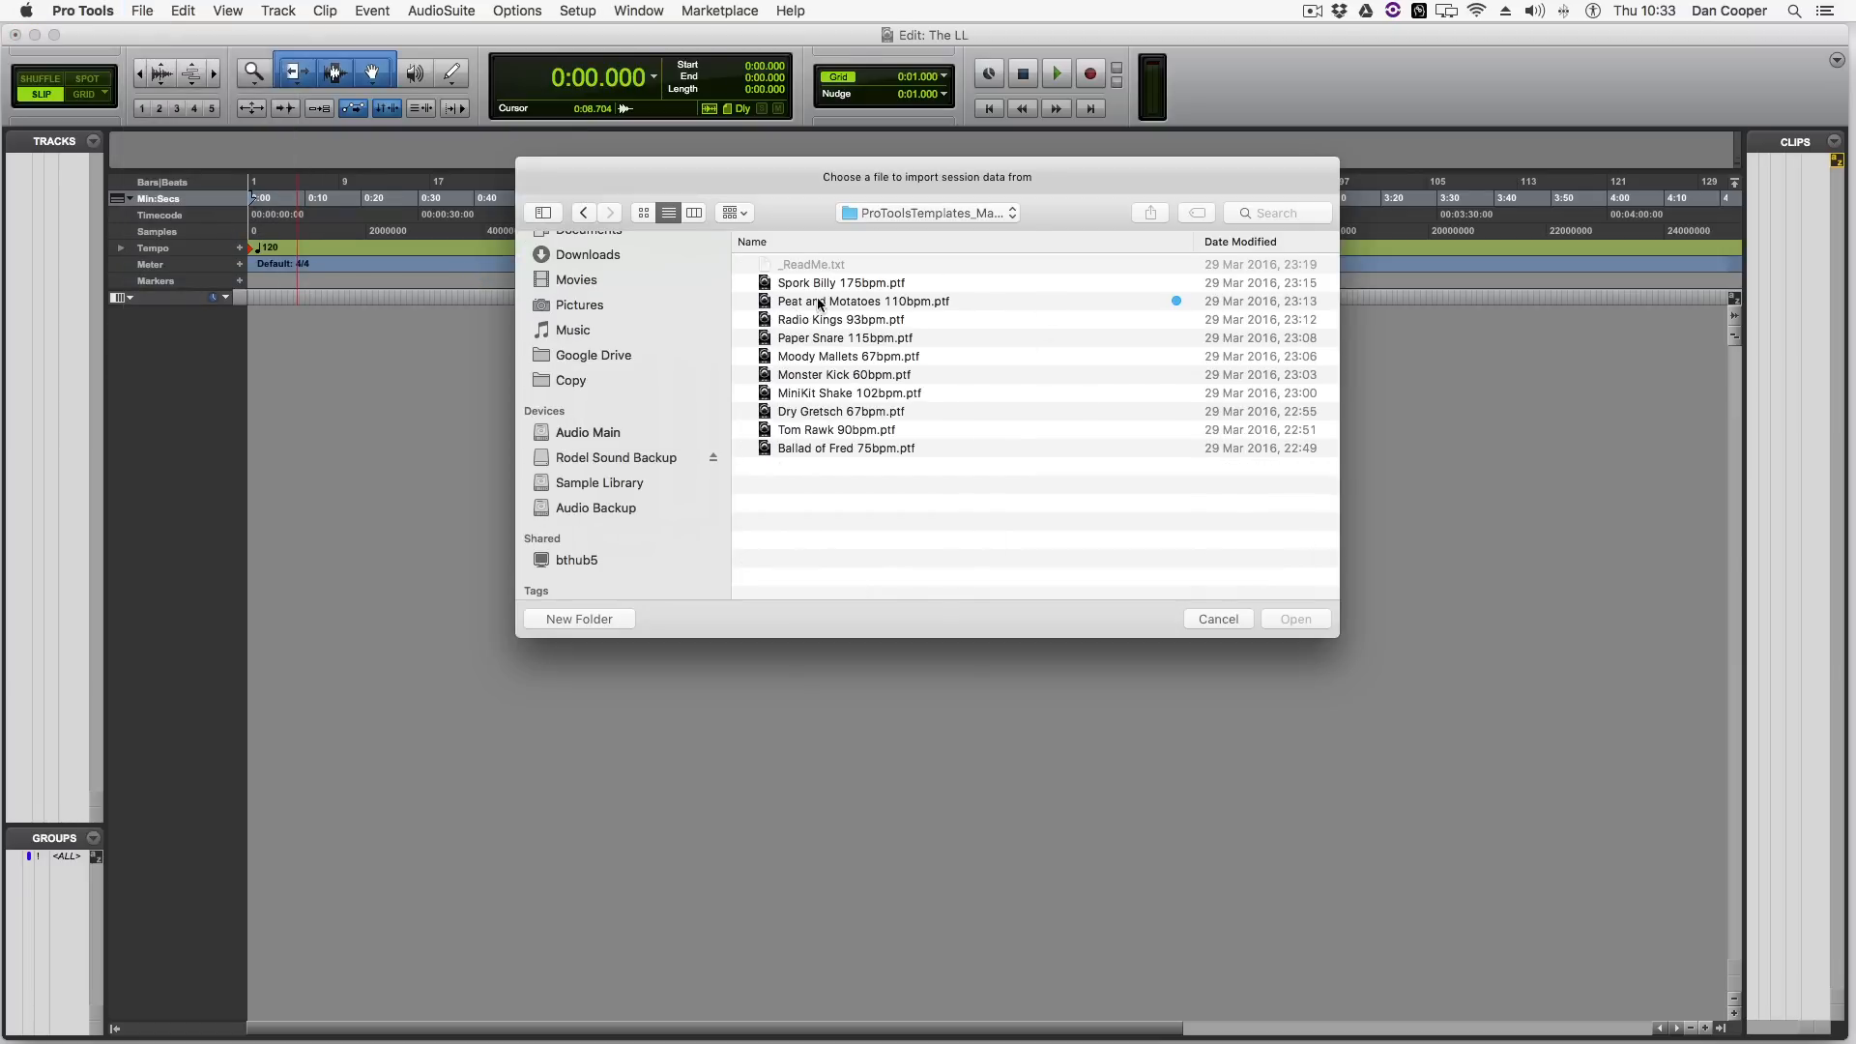
double_click(871, 302)
Import all source tracks through Click together with the Tempo / Meter Map into the session
click(770, 571)
scroll(814, 618, down, 5)
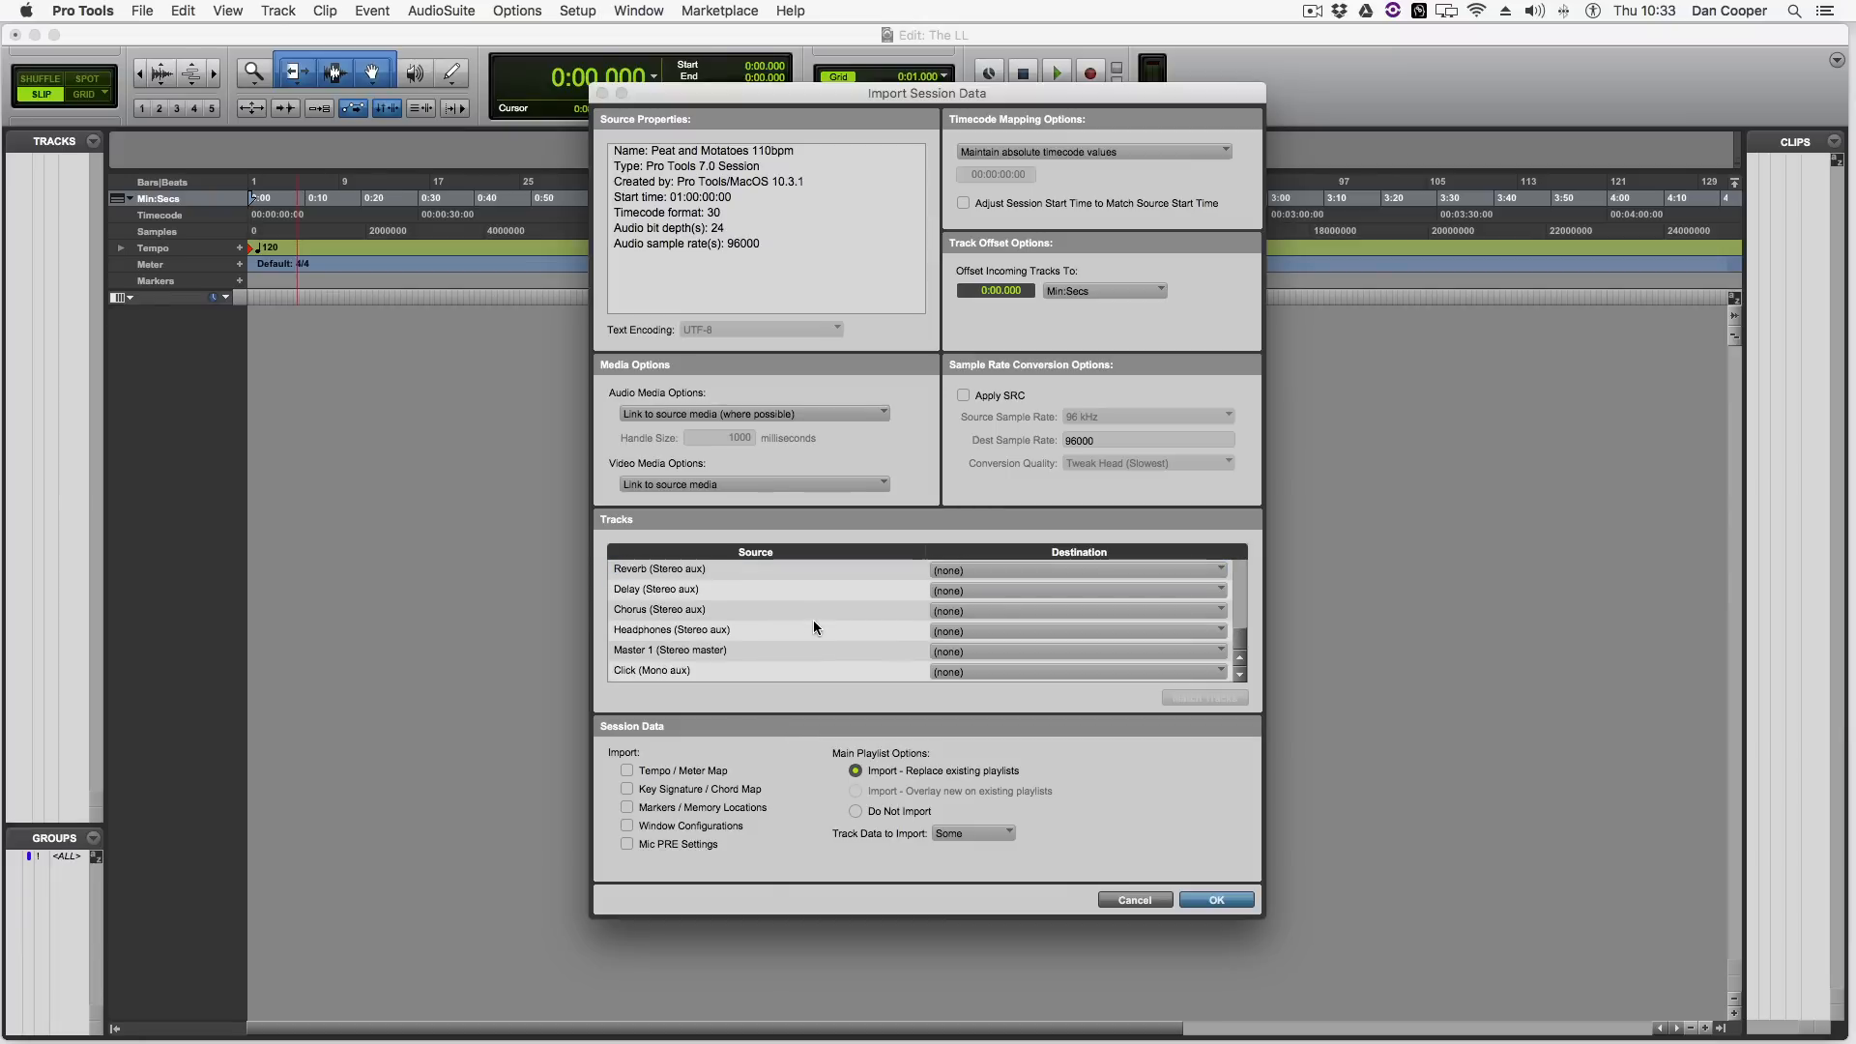
shift+click(810, 669)
click(626, 771)
click(1191, 902)
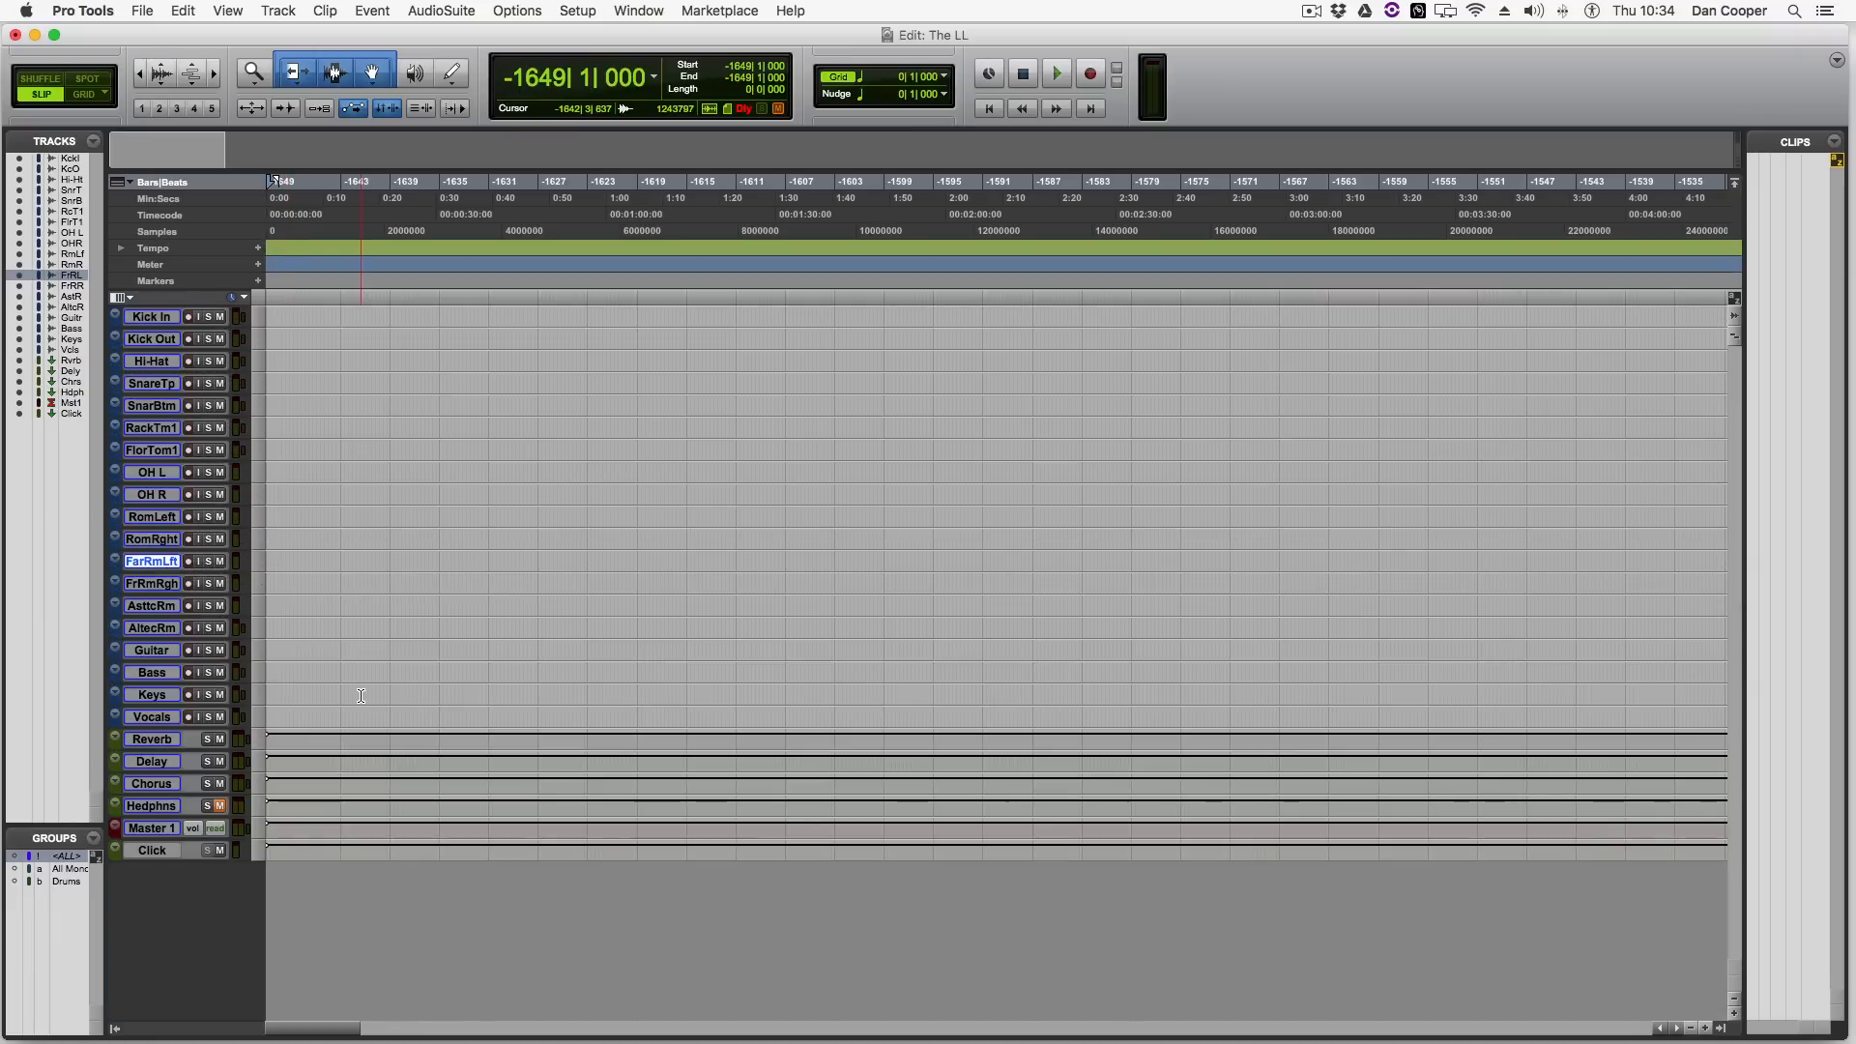
Inspect the EQ3 7-Band and compressor inserts on Rack Tom 1 in the mixer, then return to the edit window
key(super+equal)
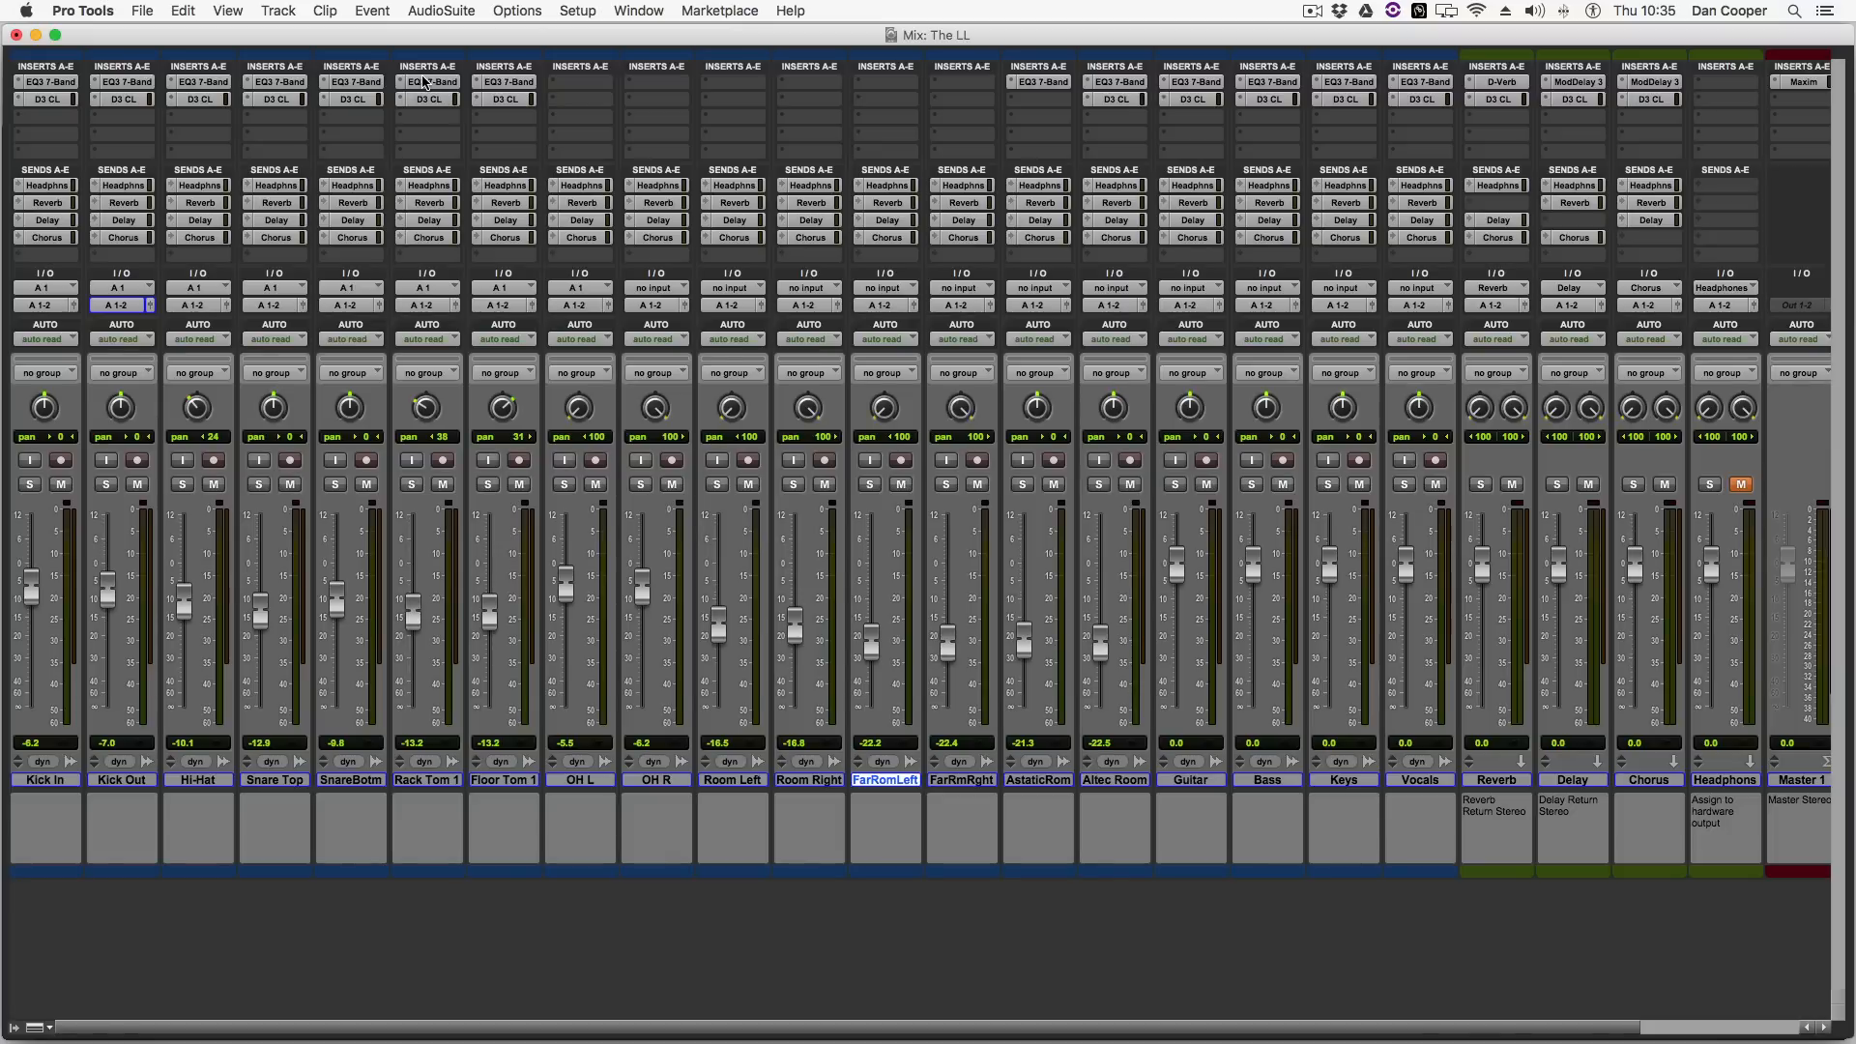
click(425, 84)
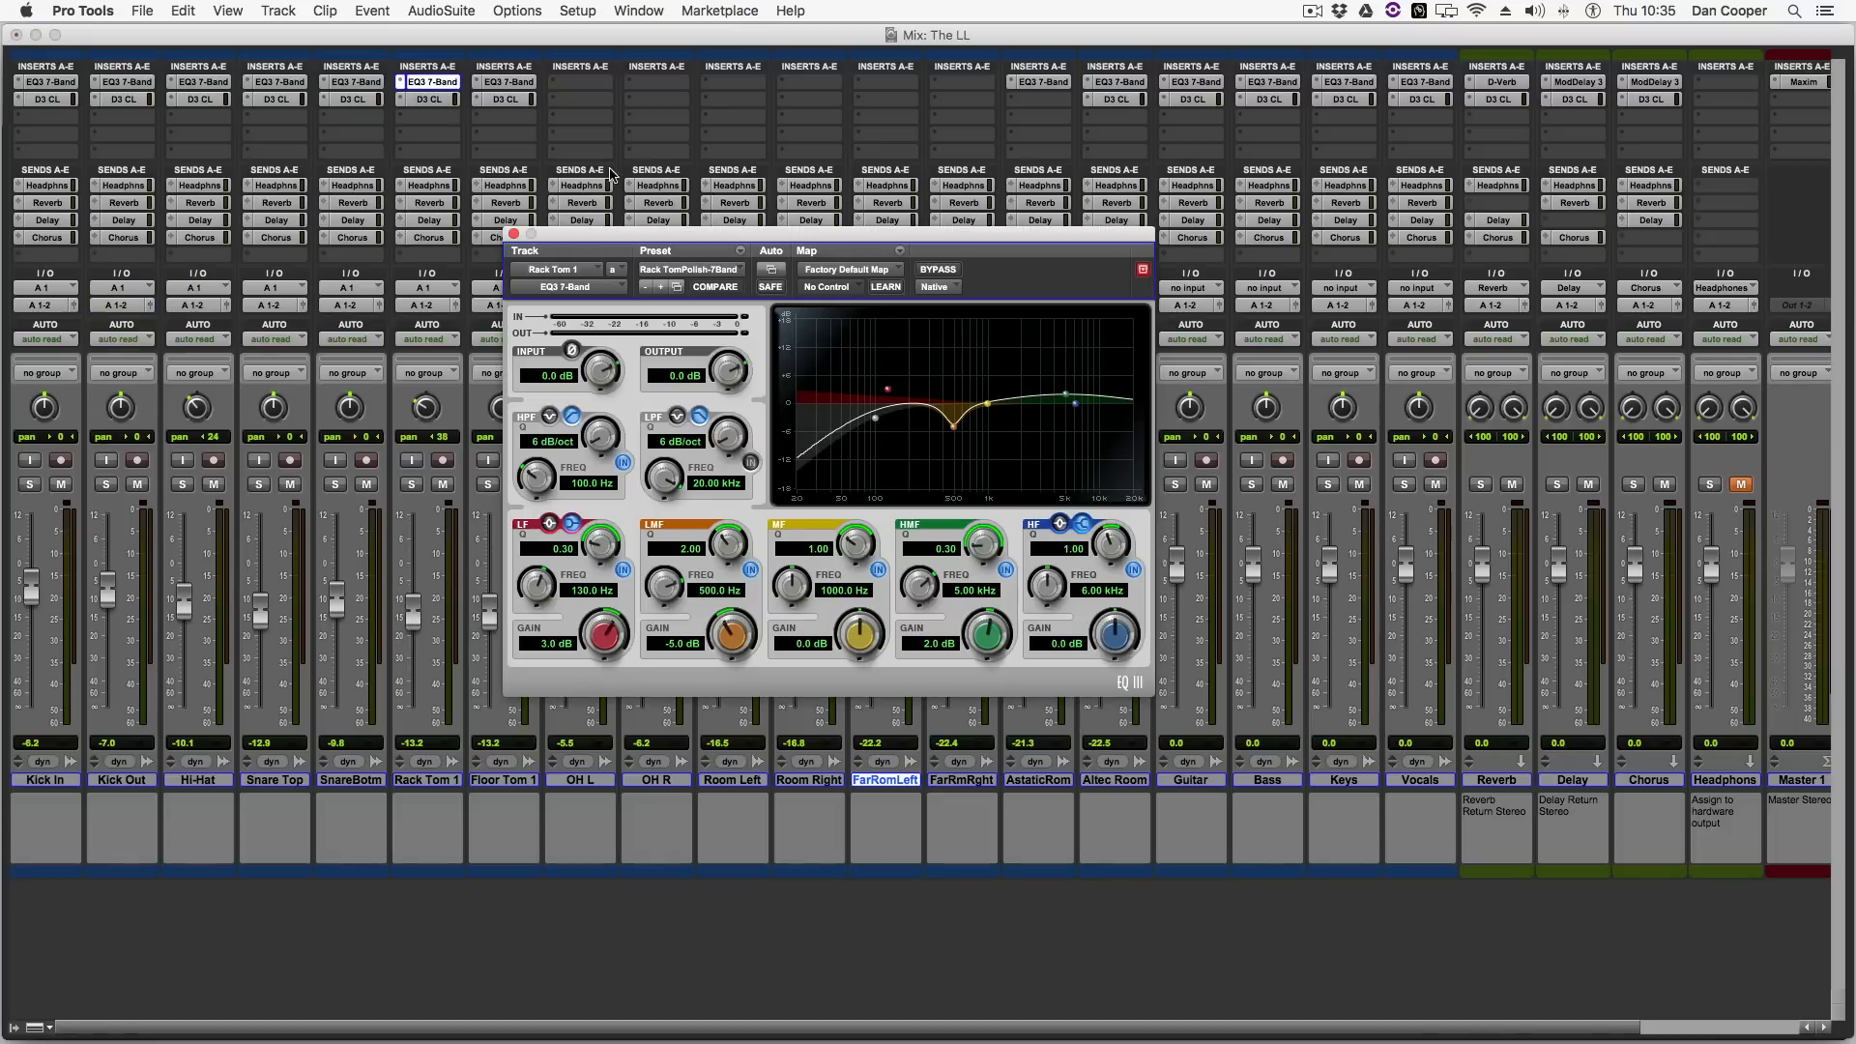
click(424, 100)
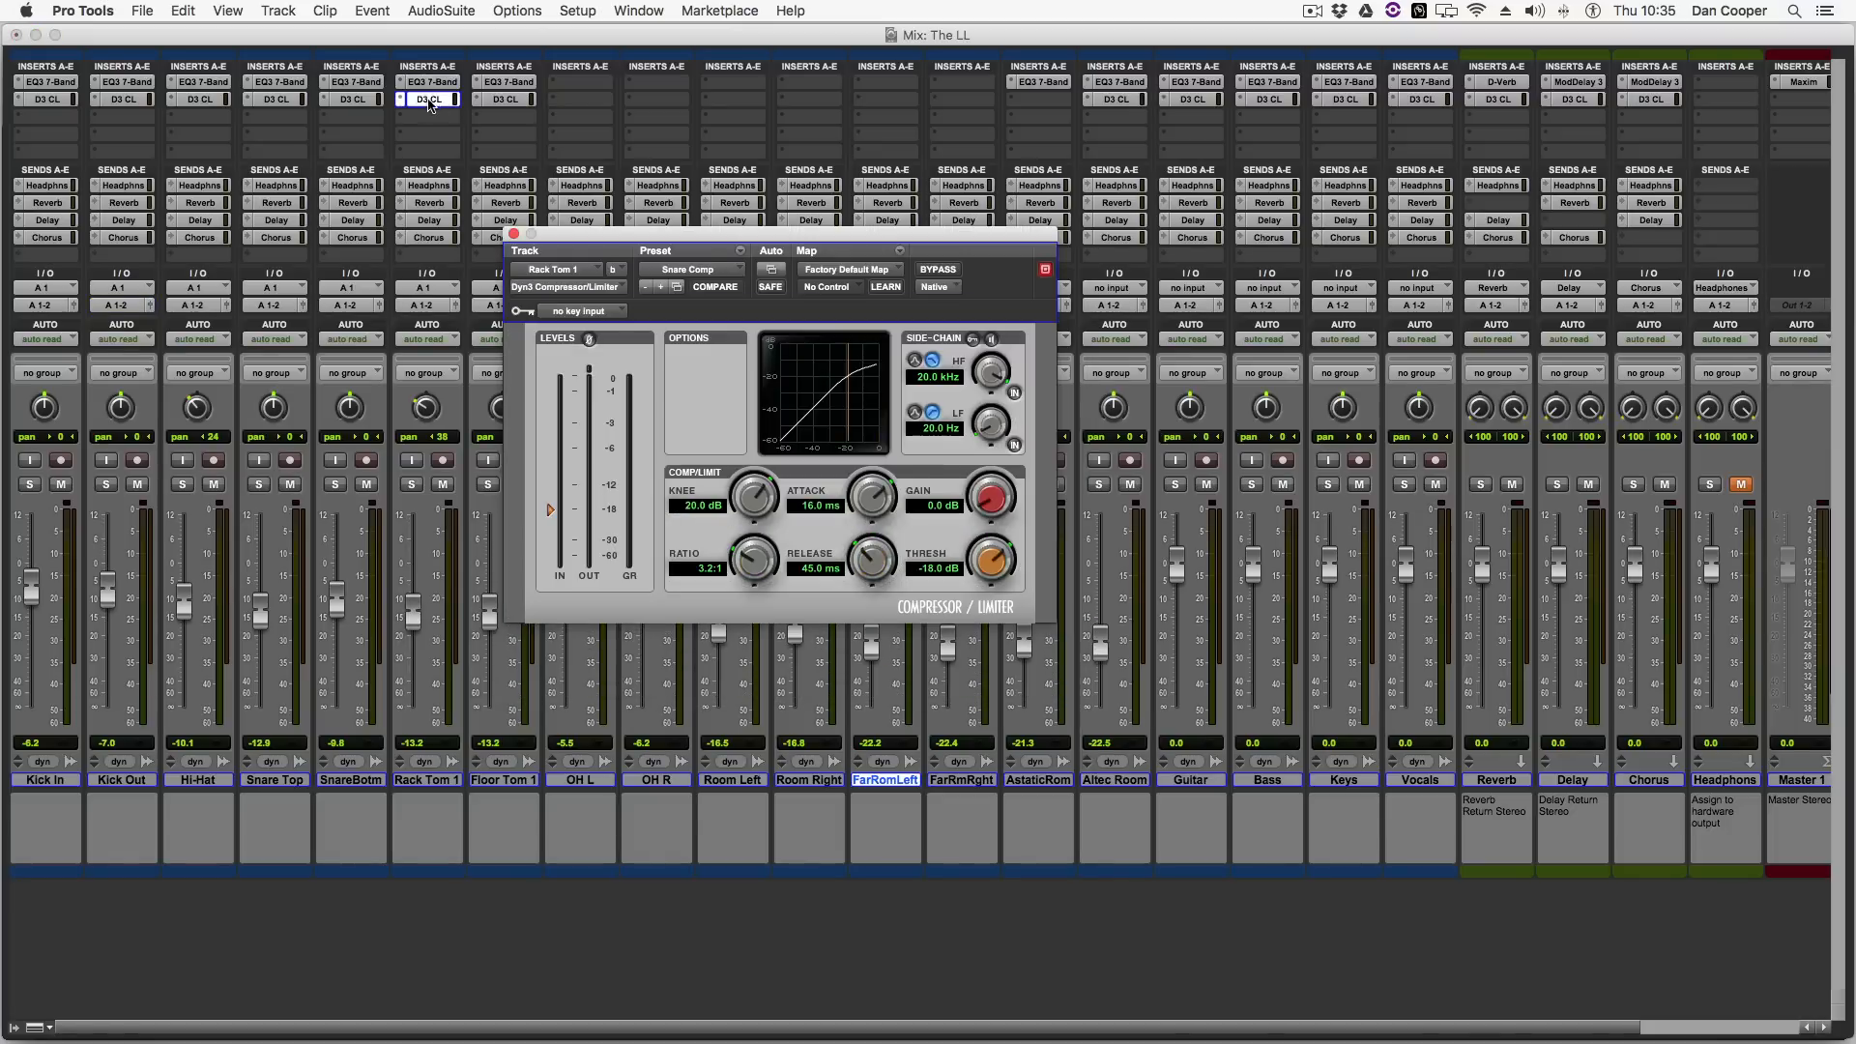
click(514, 235)
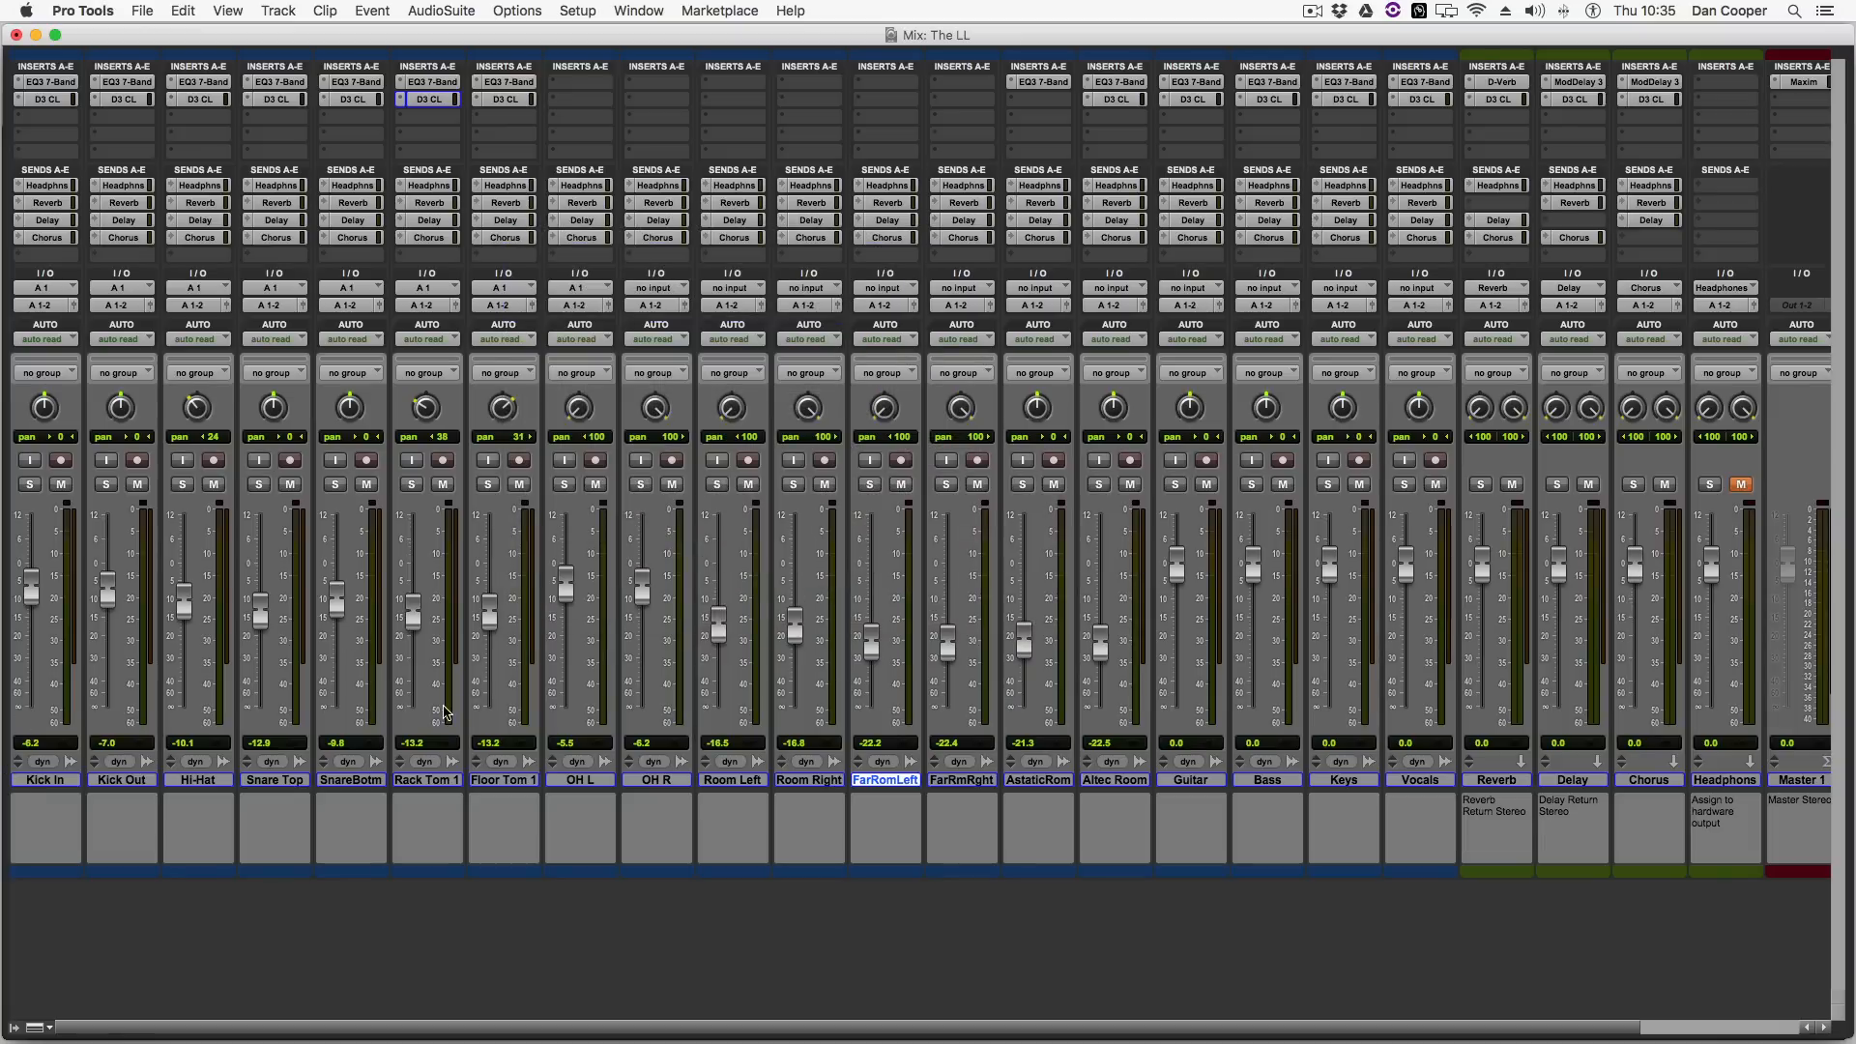
key(super+equal)
Switch to Finder, open the PeatAndMotatoes_110bpm folder and look through its song-section folders
key(super+Tab)
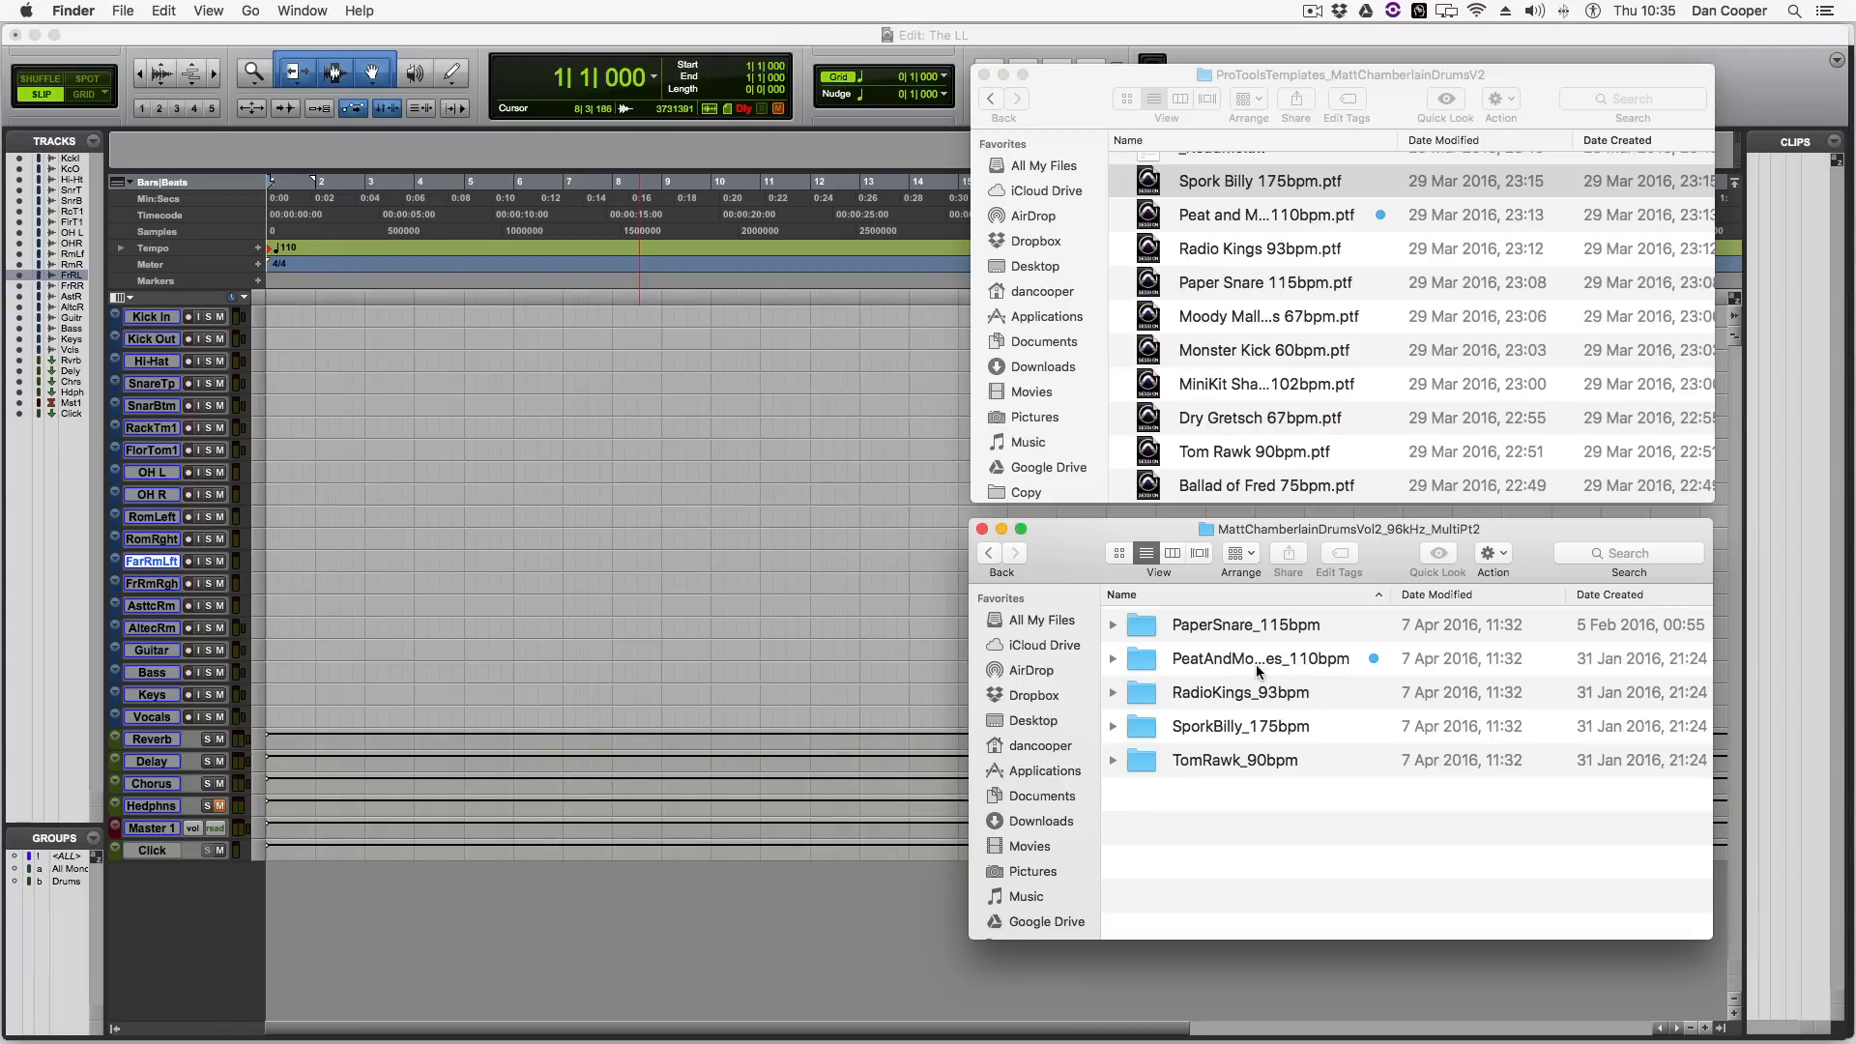
double_click(1301, 659)
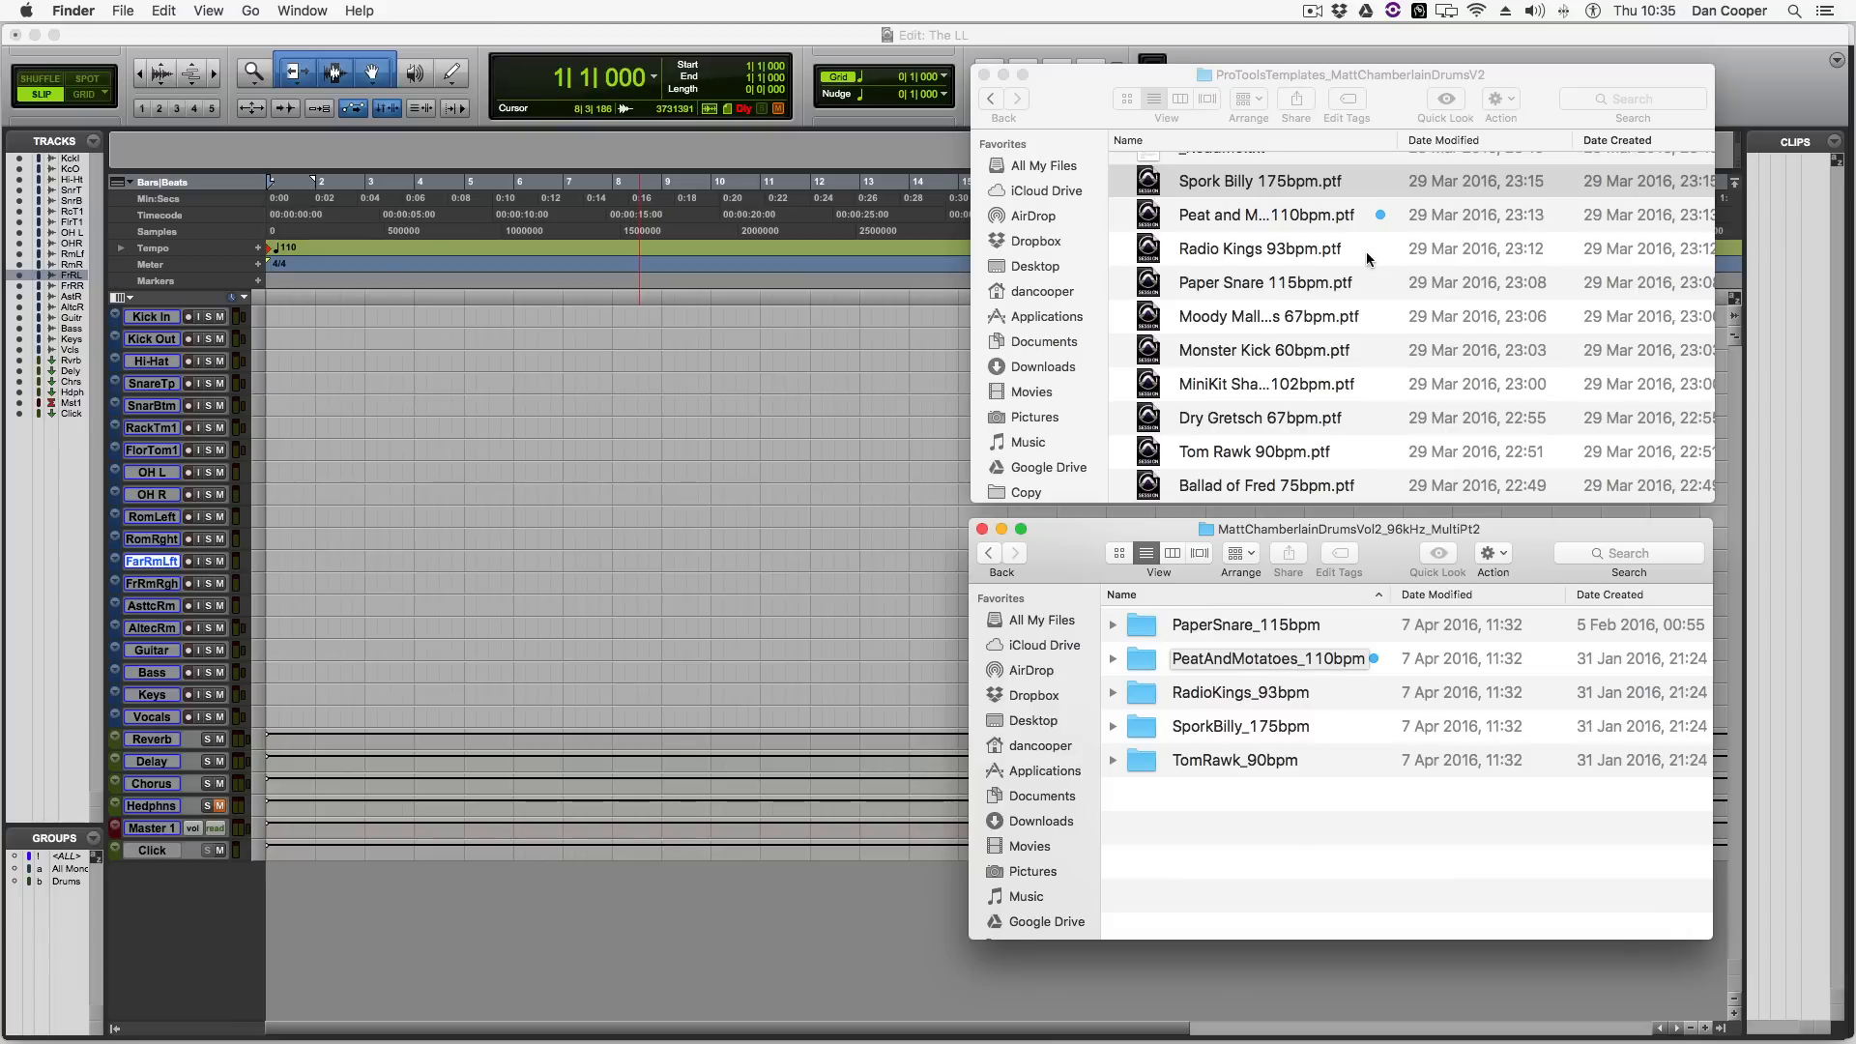
double_click(1282, 665)
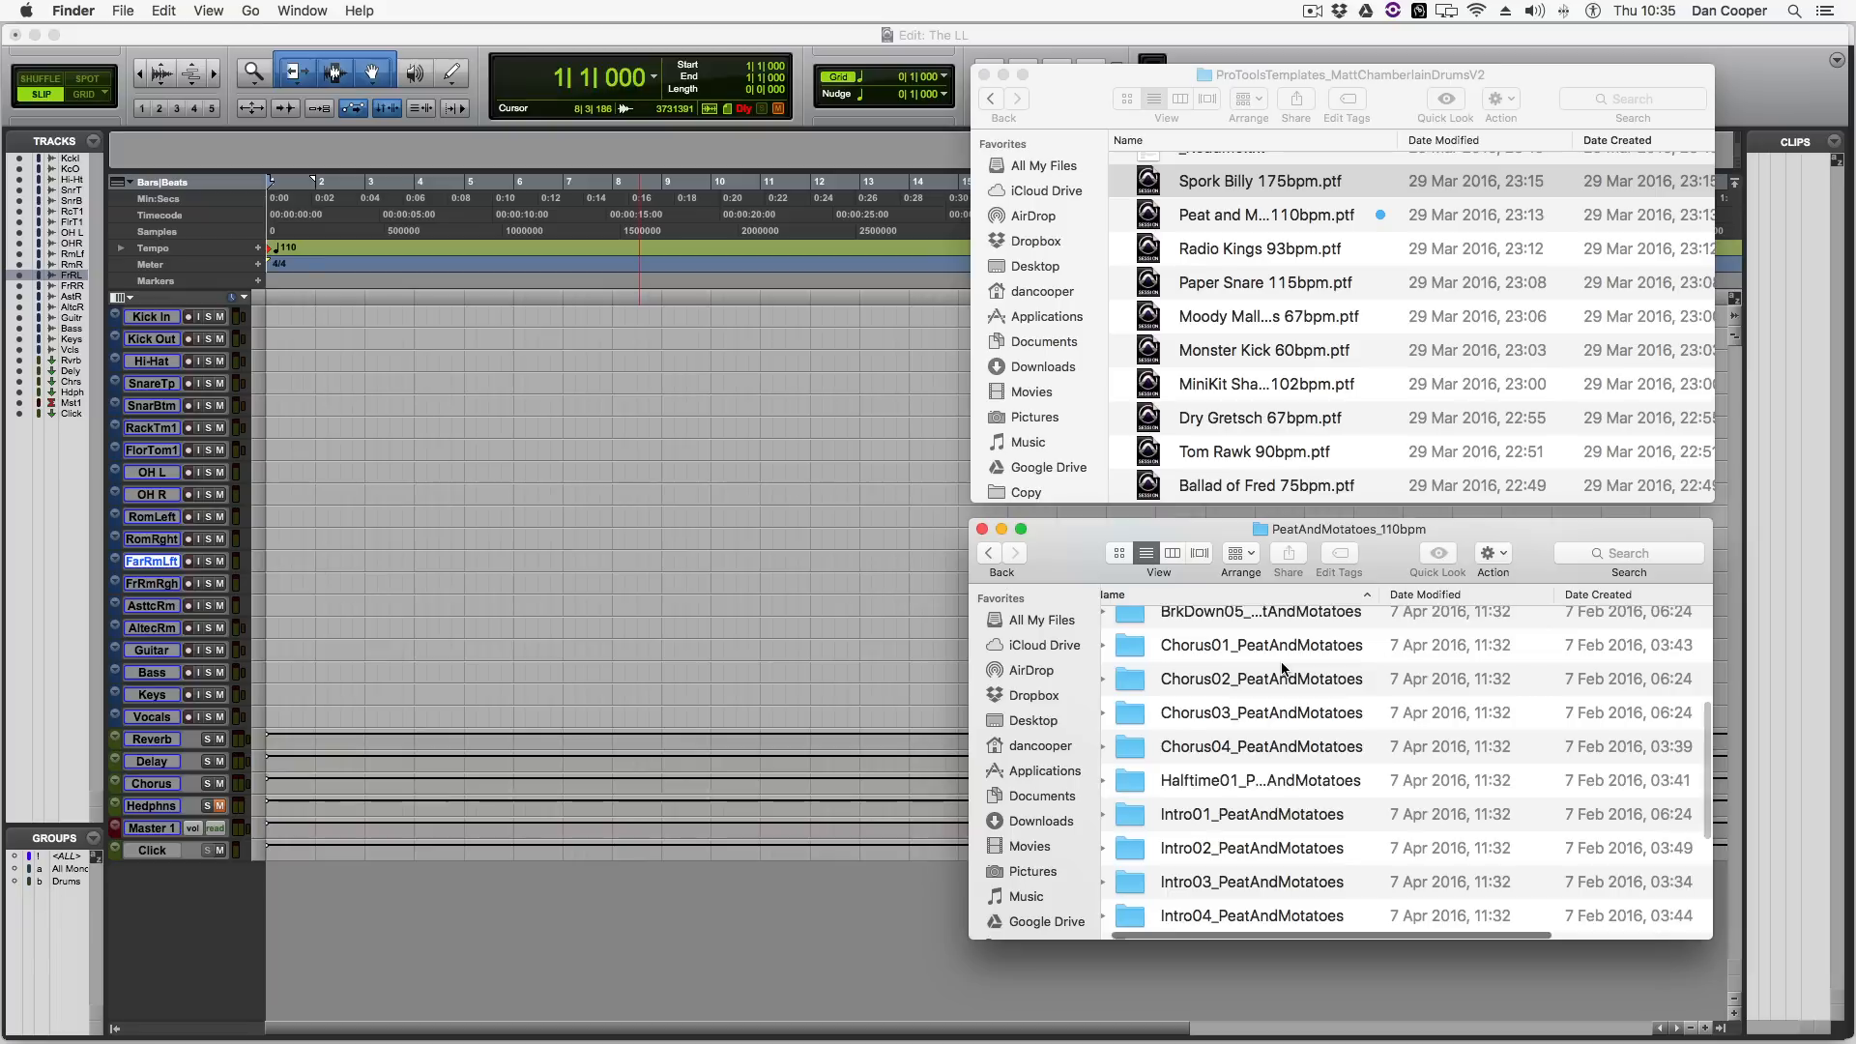
scroll(1282, 665, down, 5)
scroll(1288, 774, up, 10)
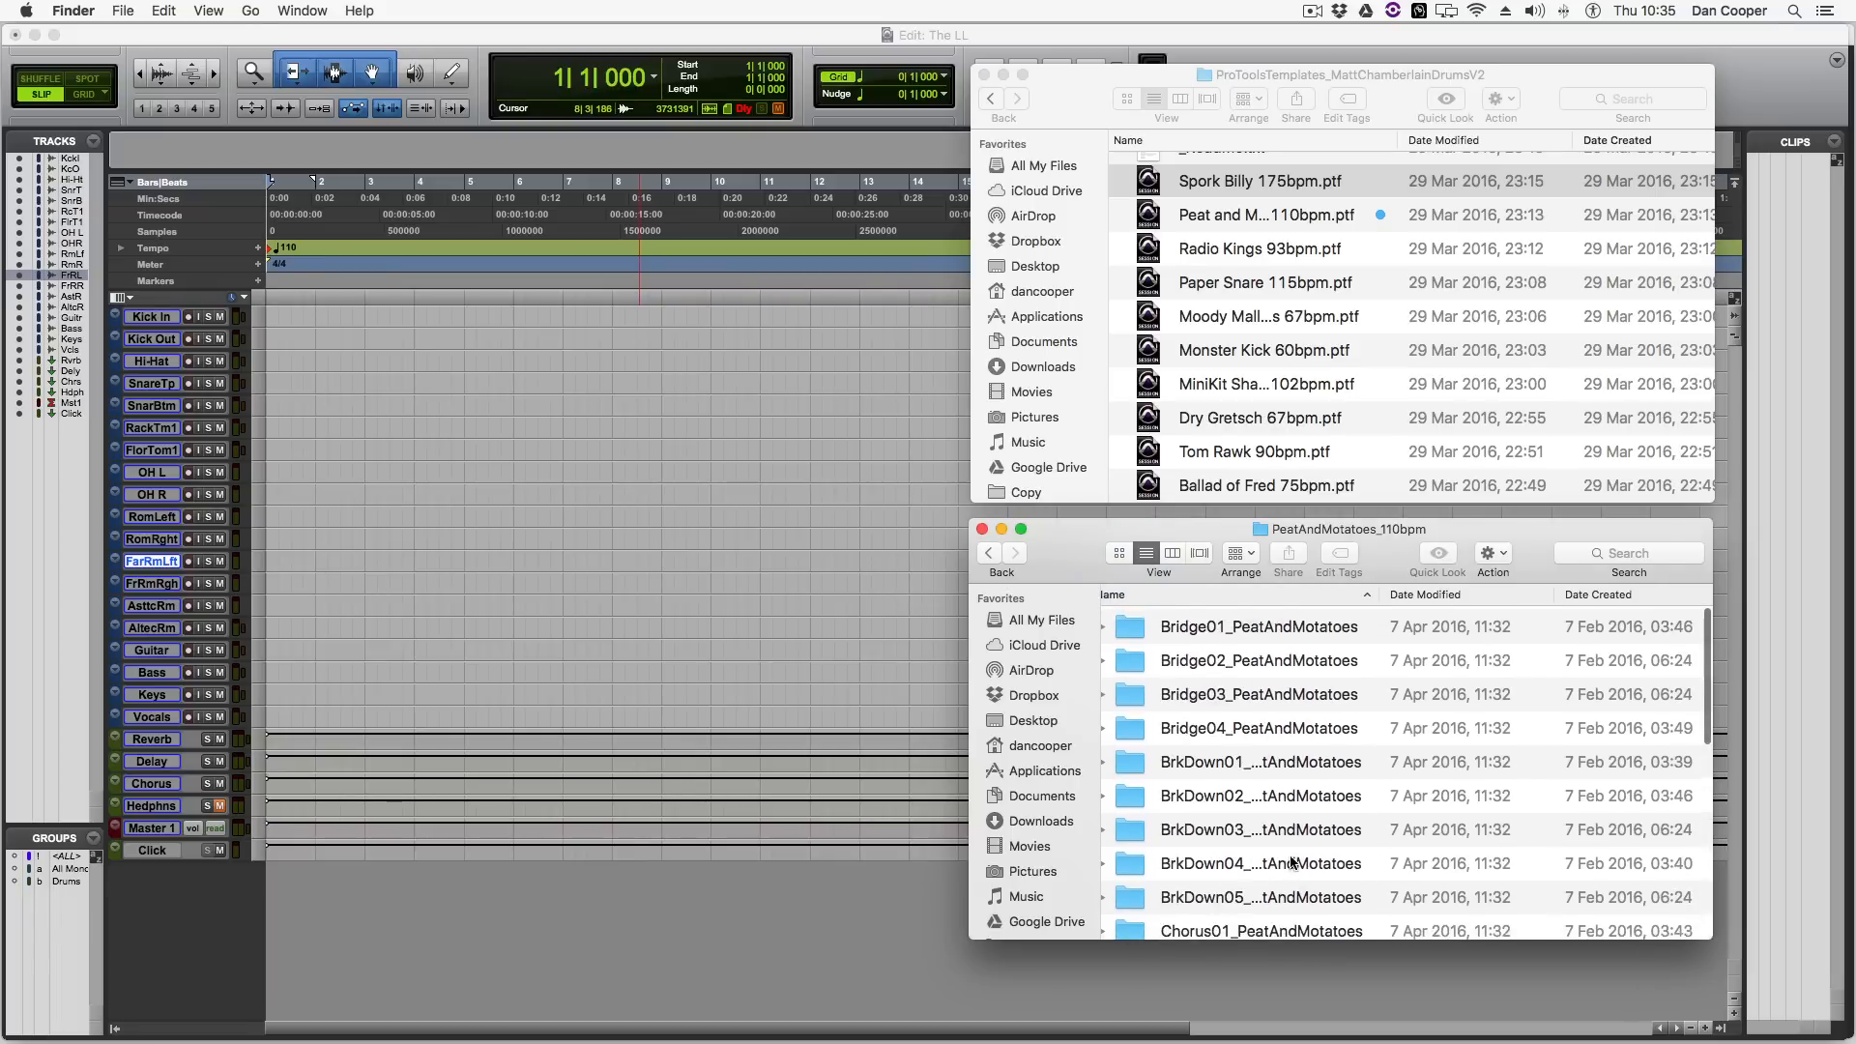
scroll(1282, 725, down, 5)
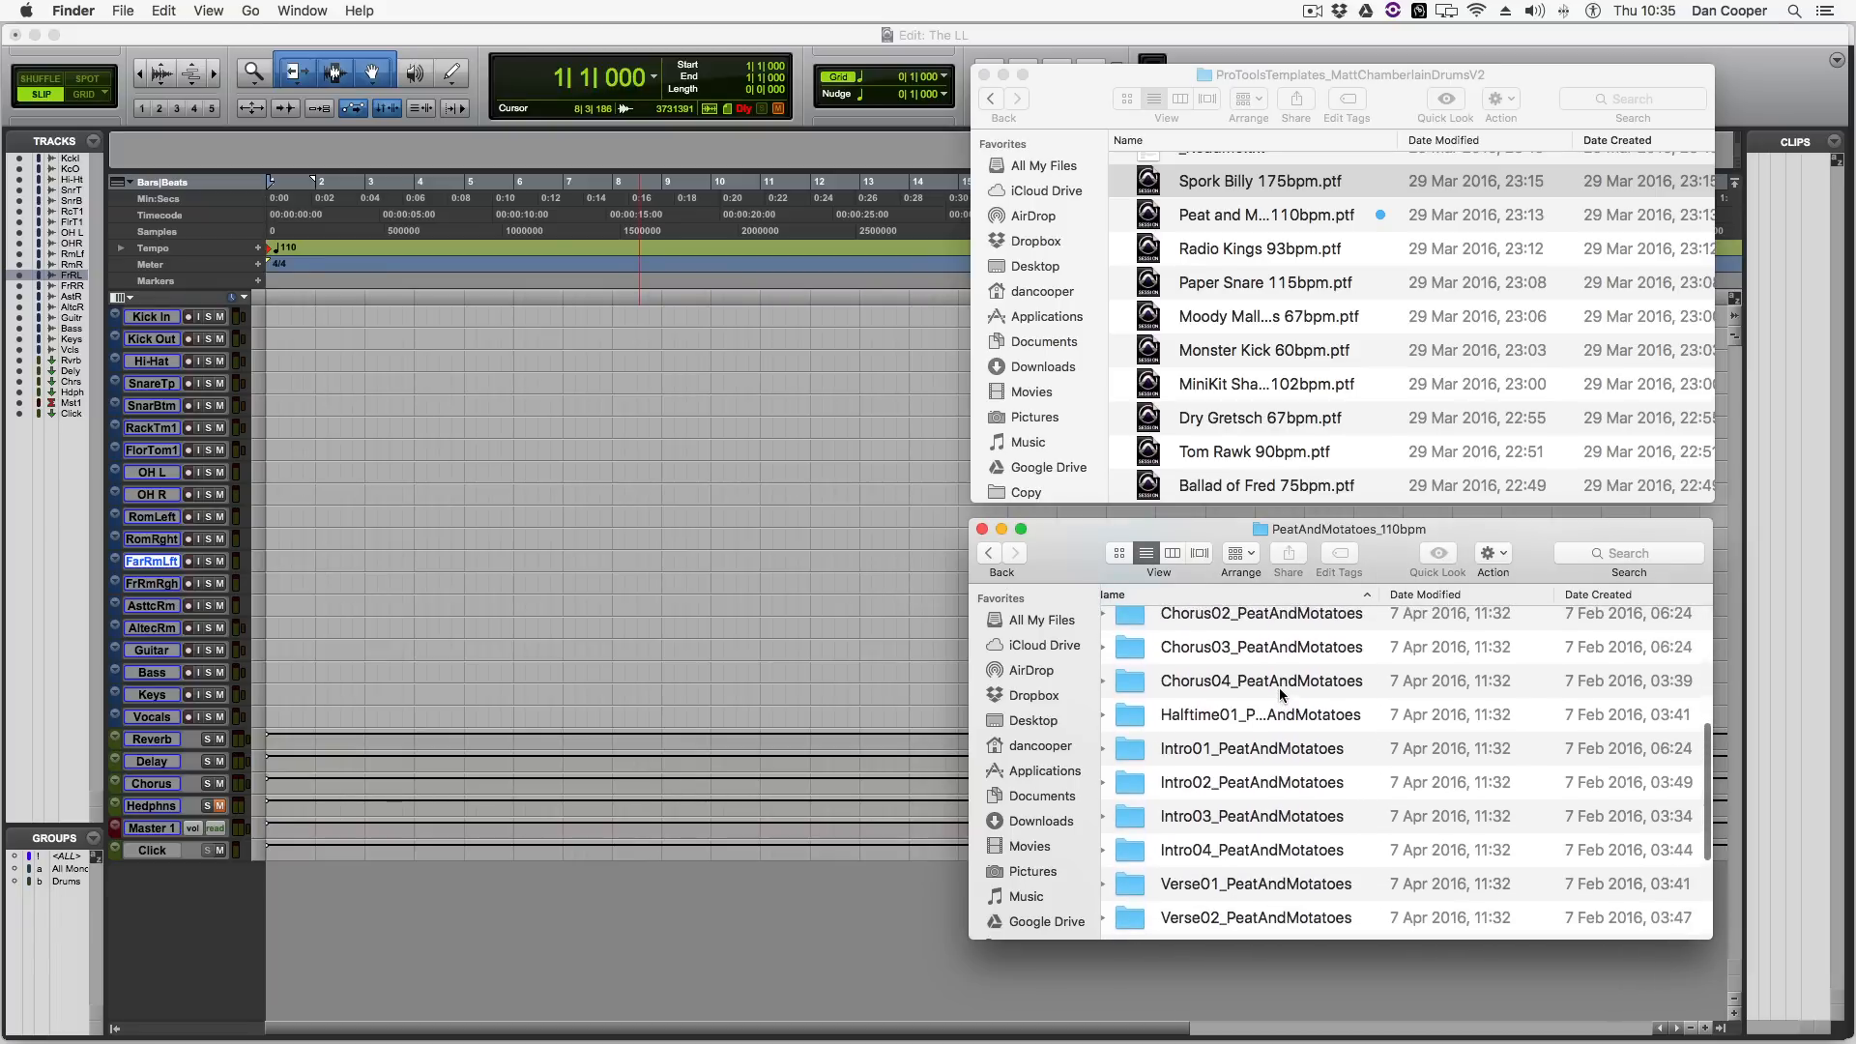
Open Intro01_PeatAndMotatoes and place all 15 stems at bar 1 on the drum tracks, starting from Kick In
click(1269, 755)
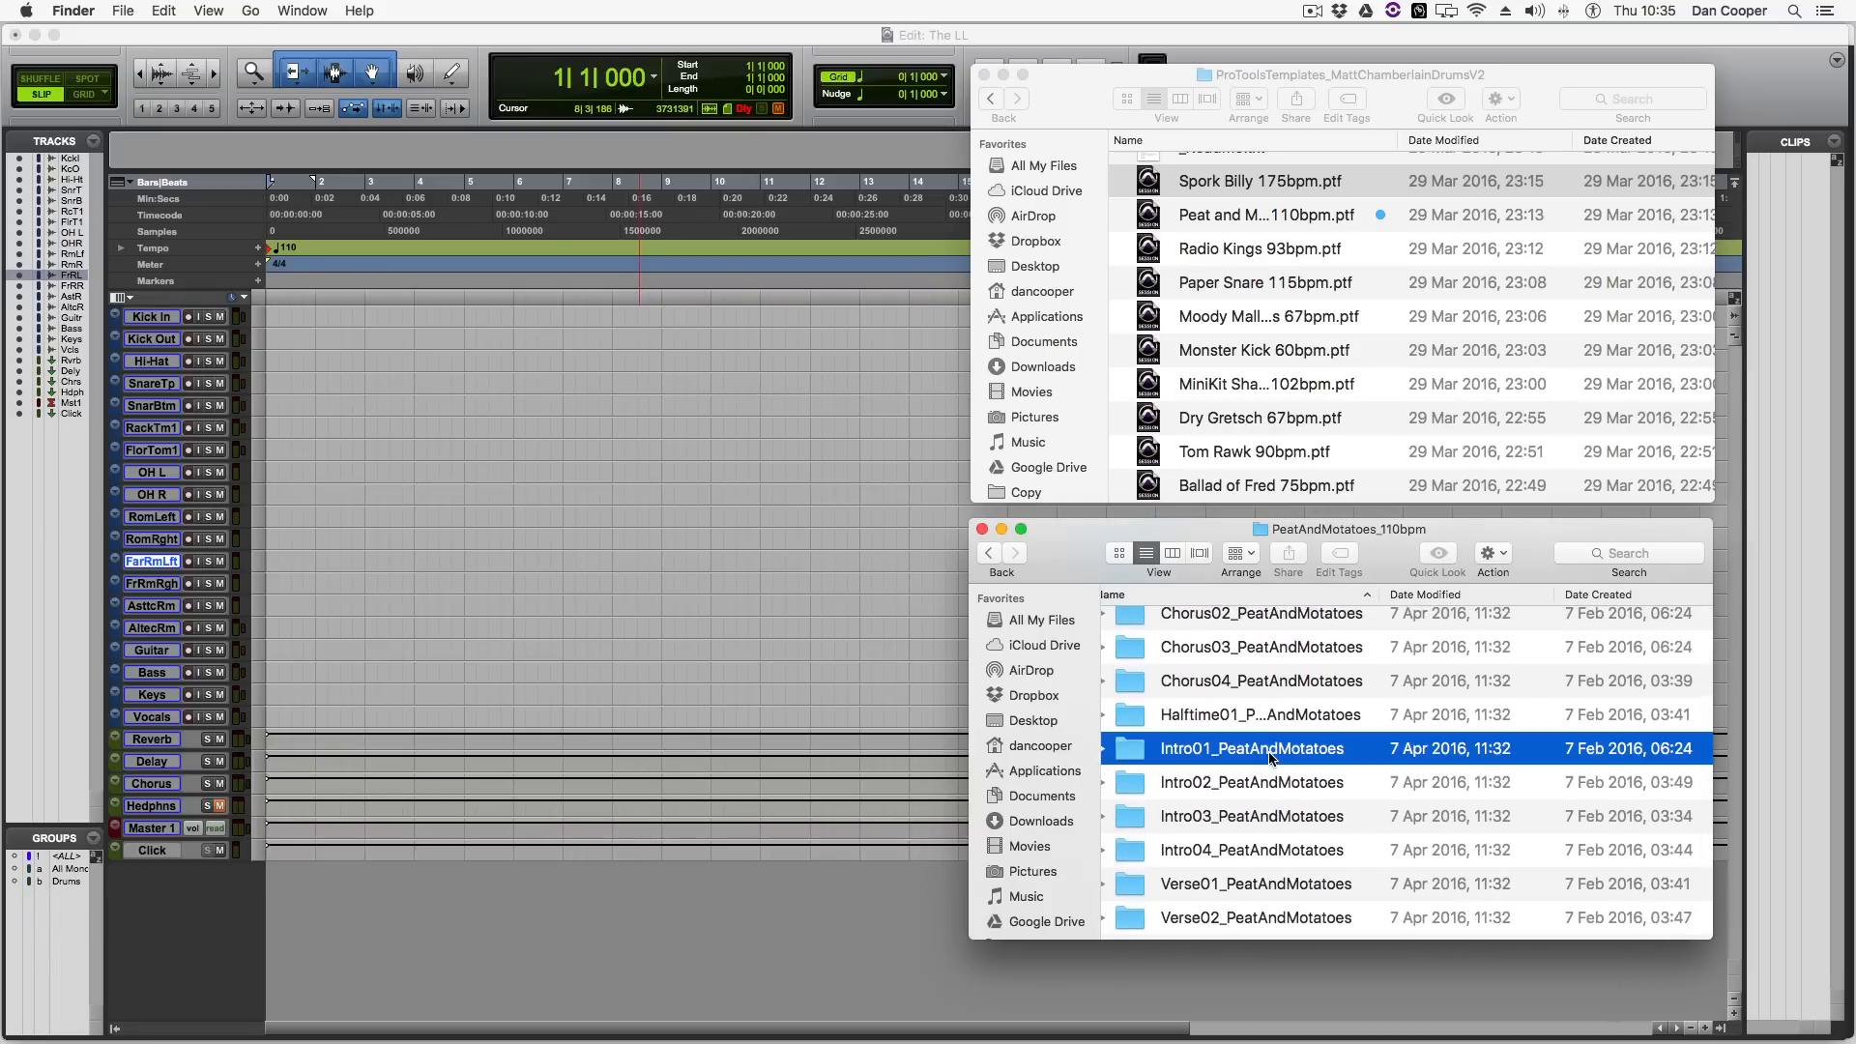
double_click(1269, 756)
scroll(1277, 696, up, 3)
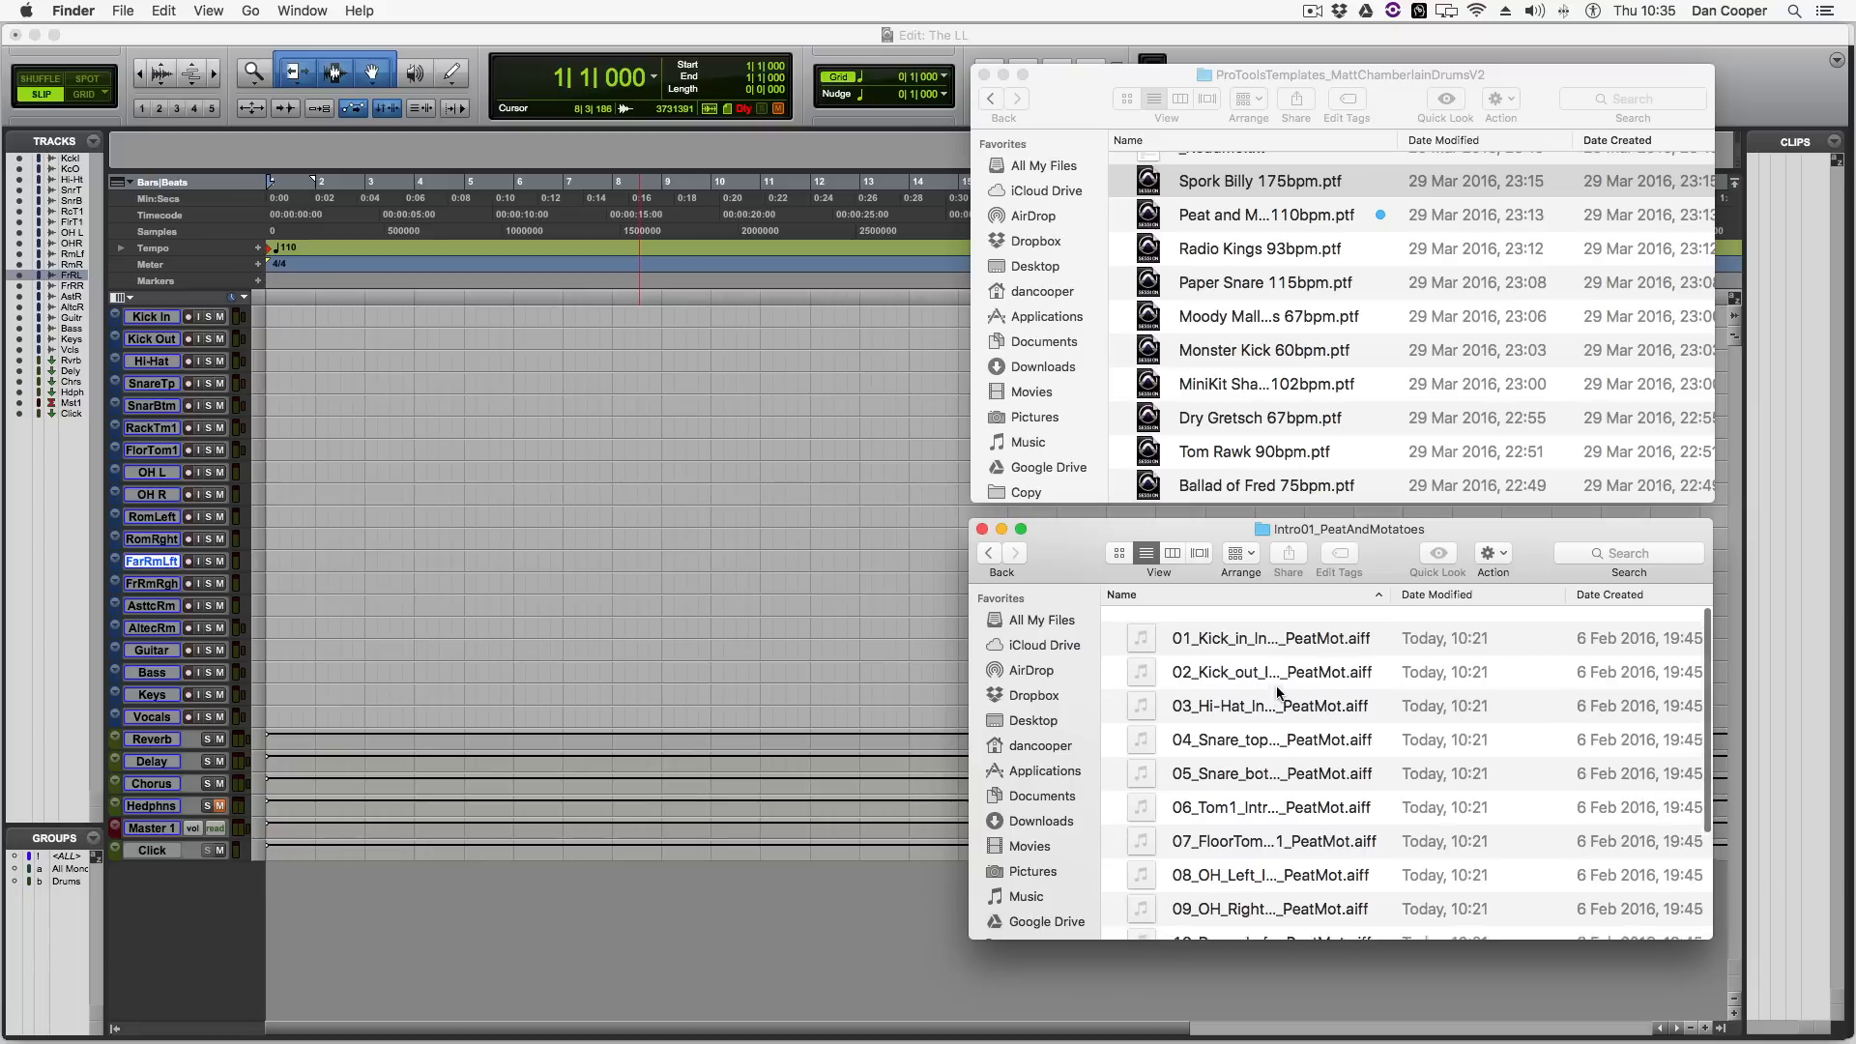
click(1237, 623)
scroll(1256, 773, down, 5)
shift+click(1230, 926)
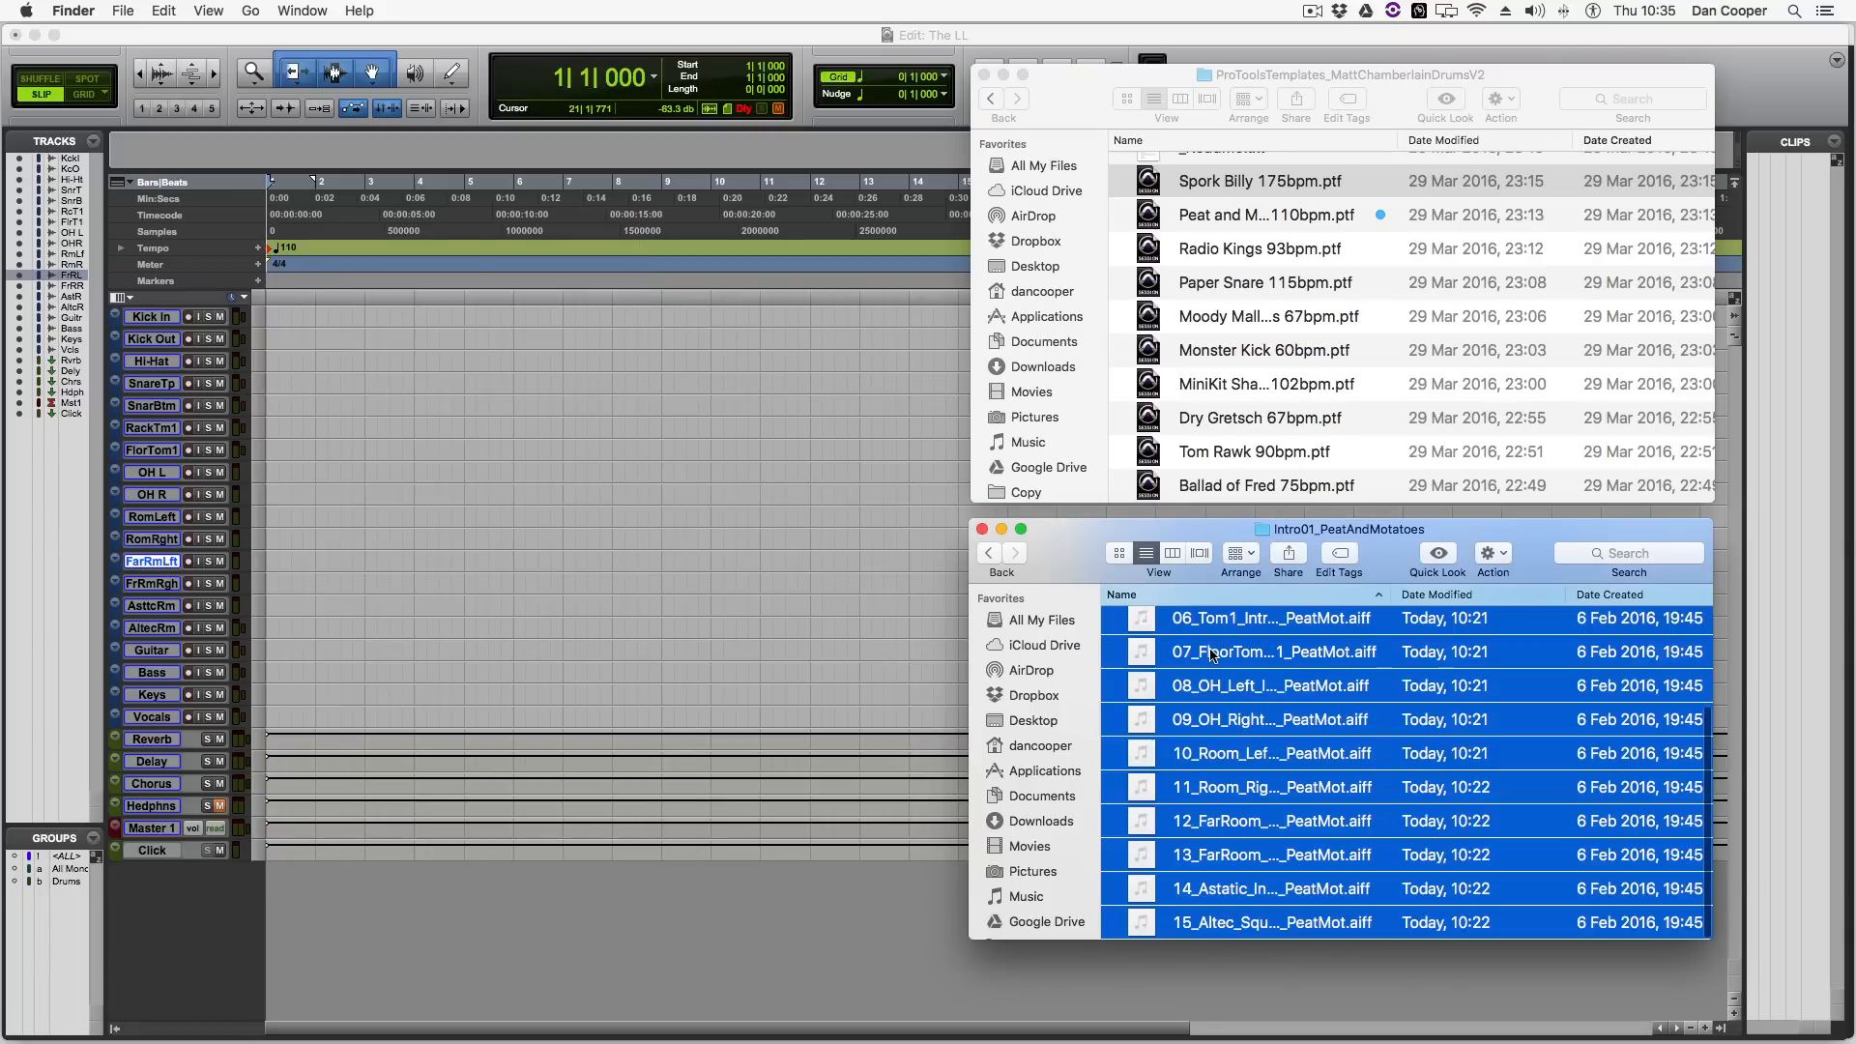
drag(1211, 655, 280, 312)
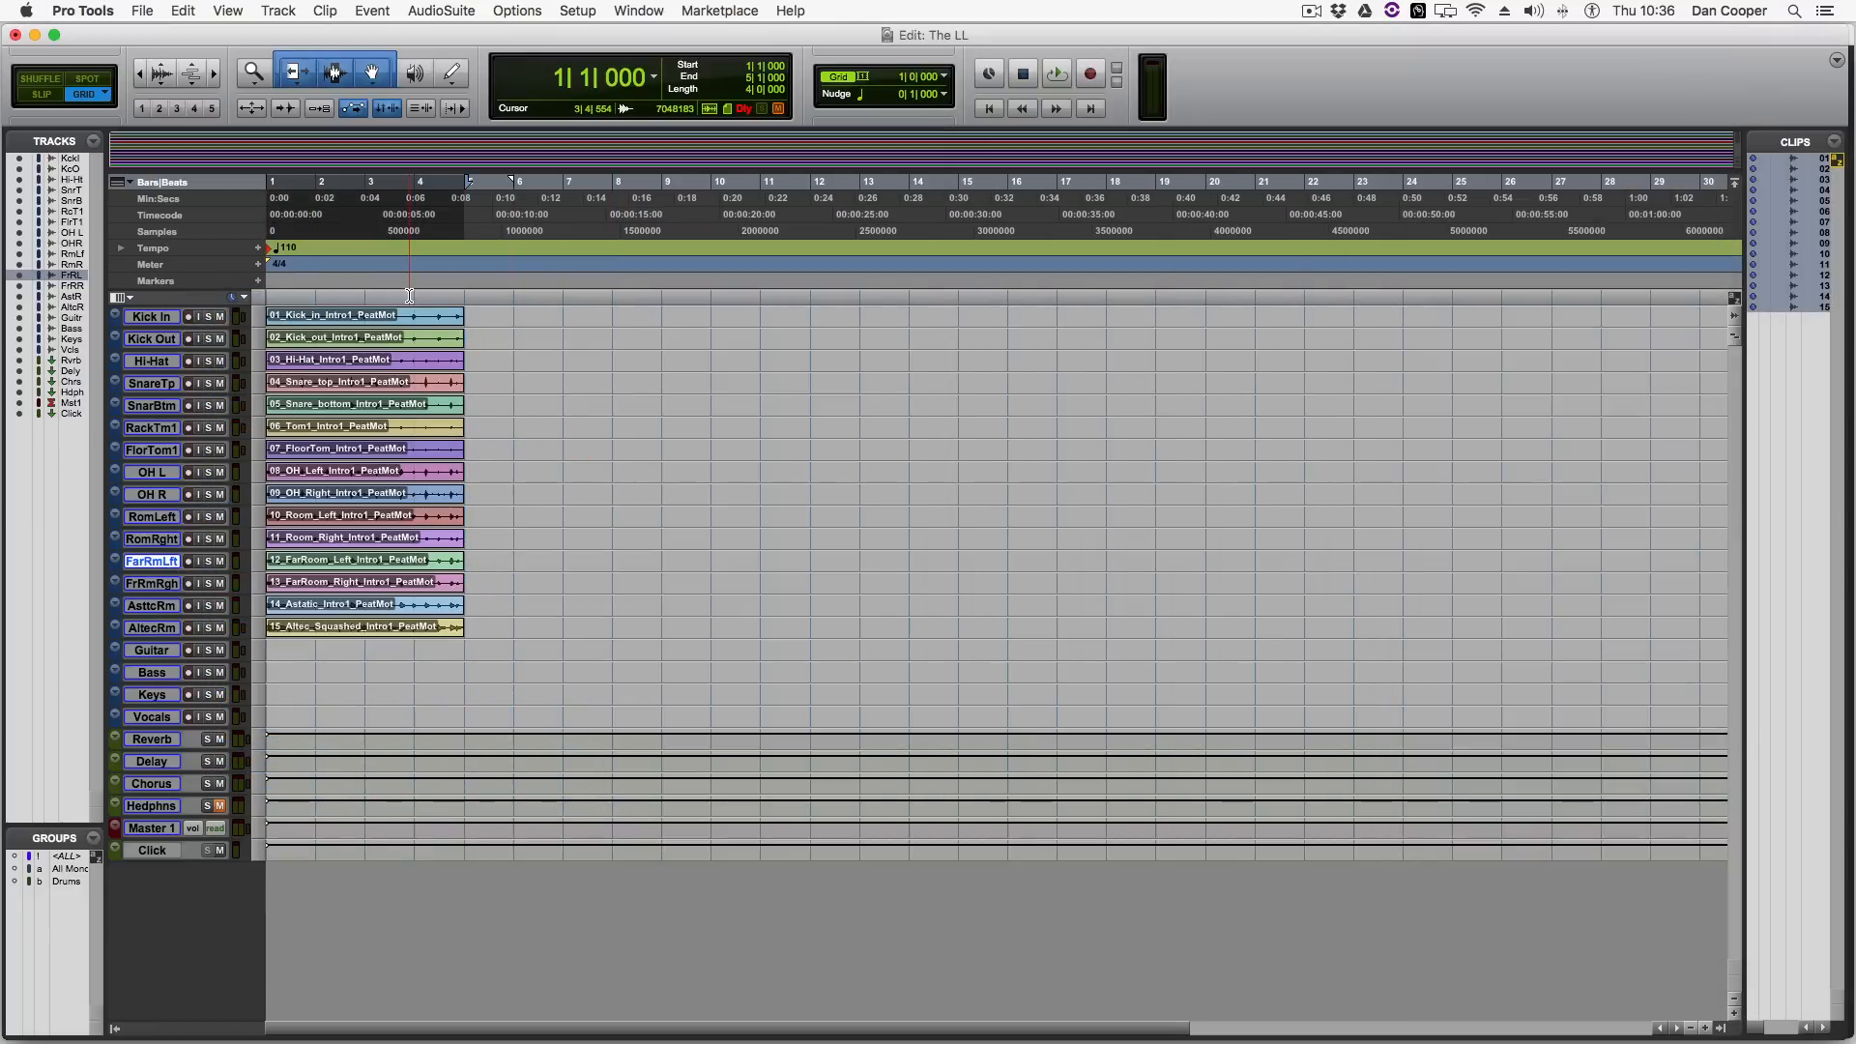
Play the intro clips from bar 1 and switch to the mixer view
key(space)
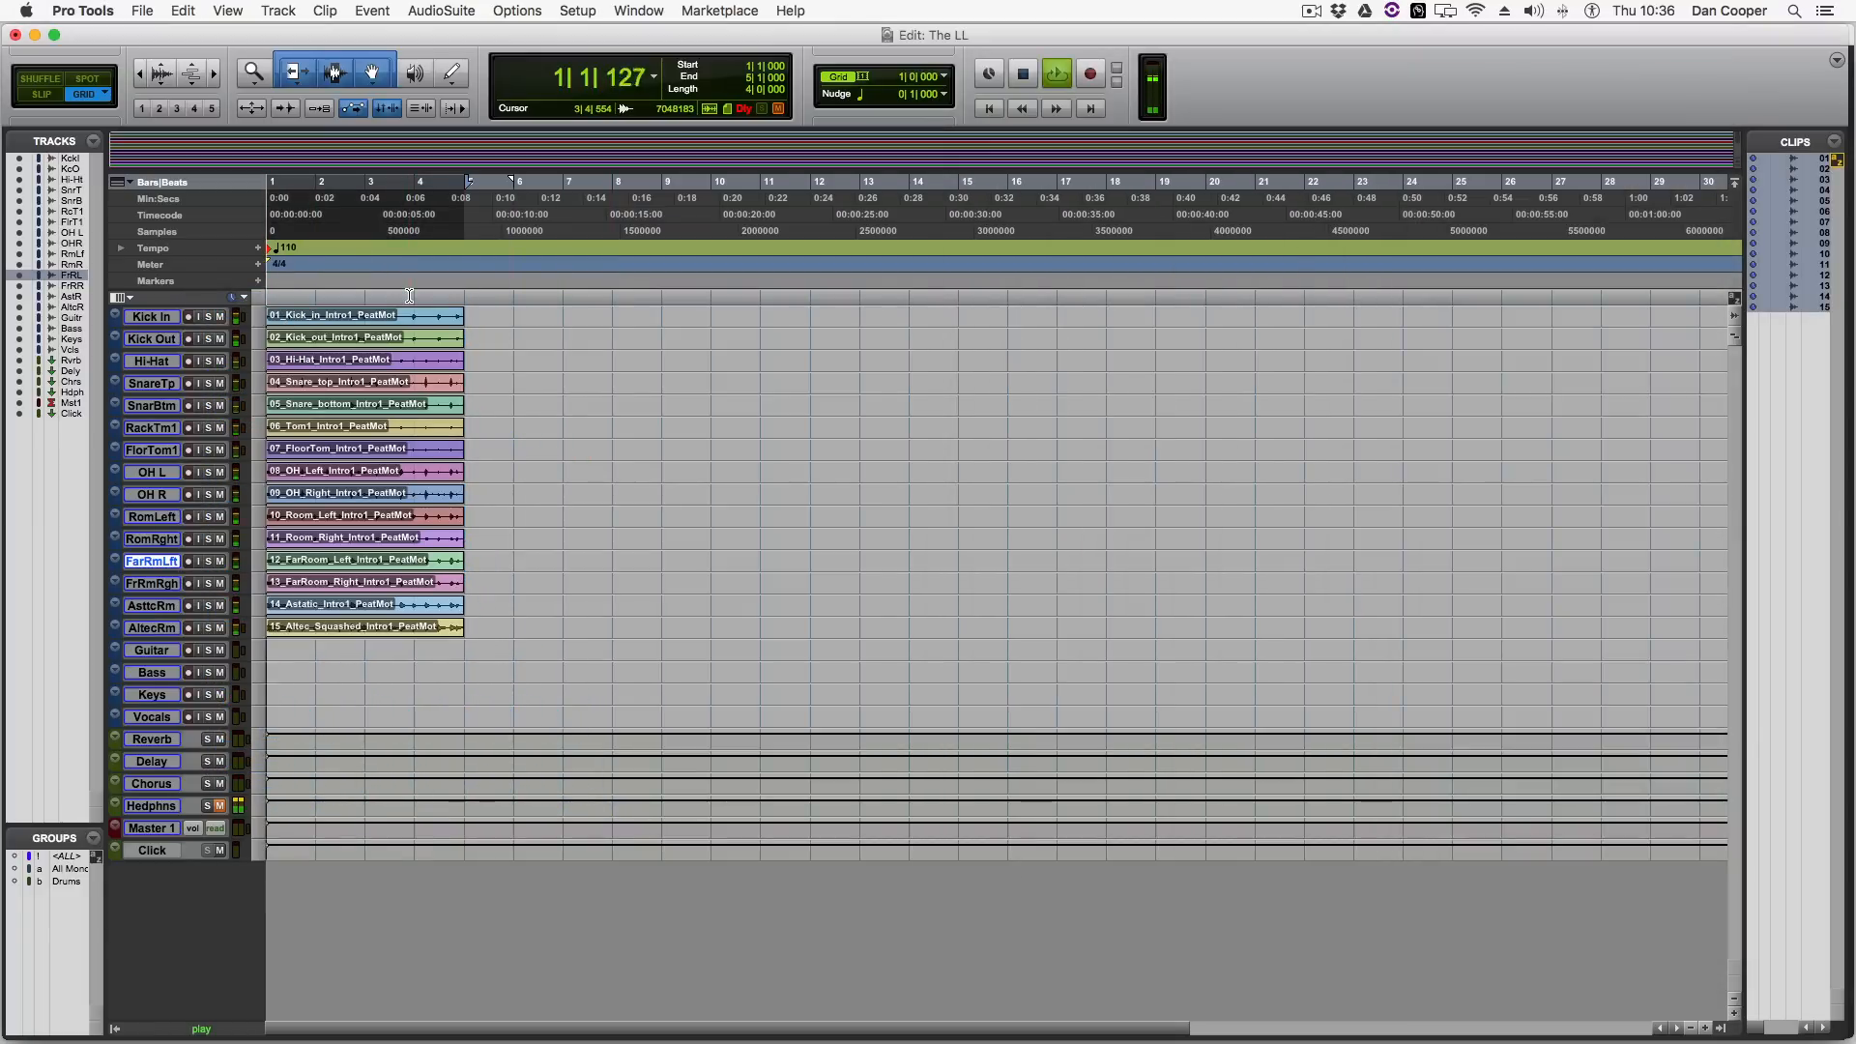
key(super+equal)
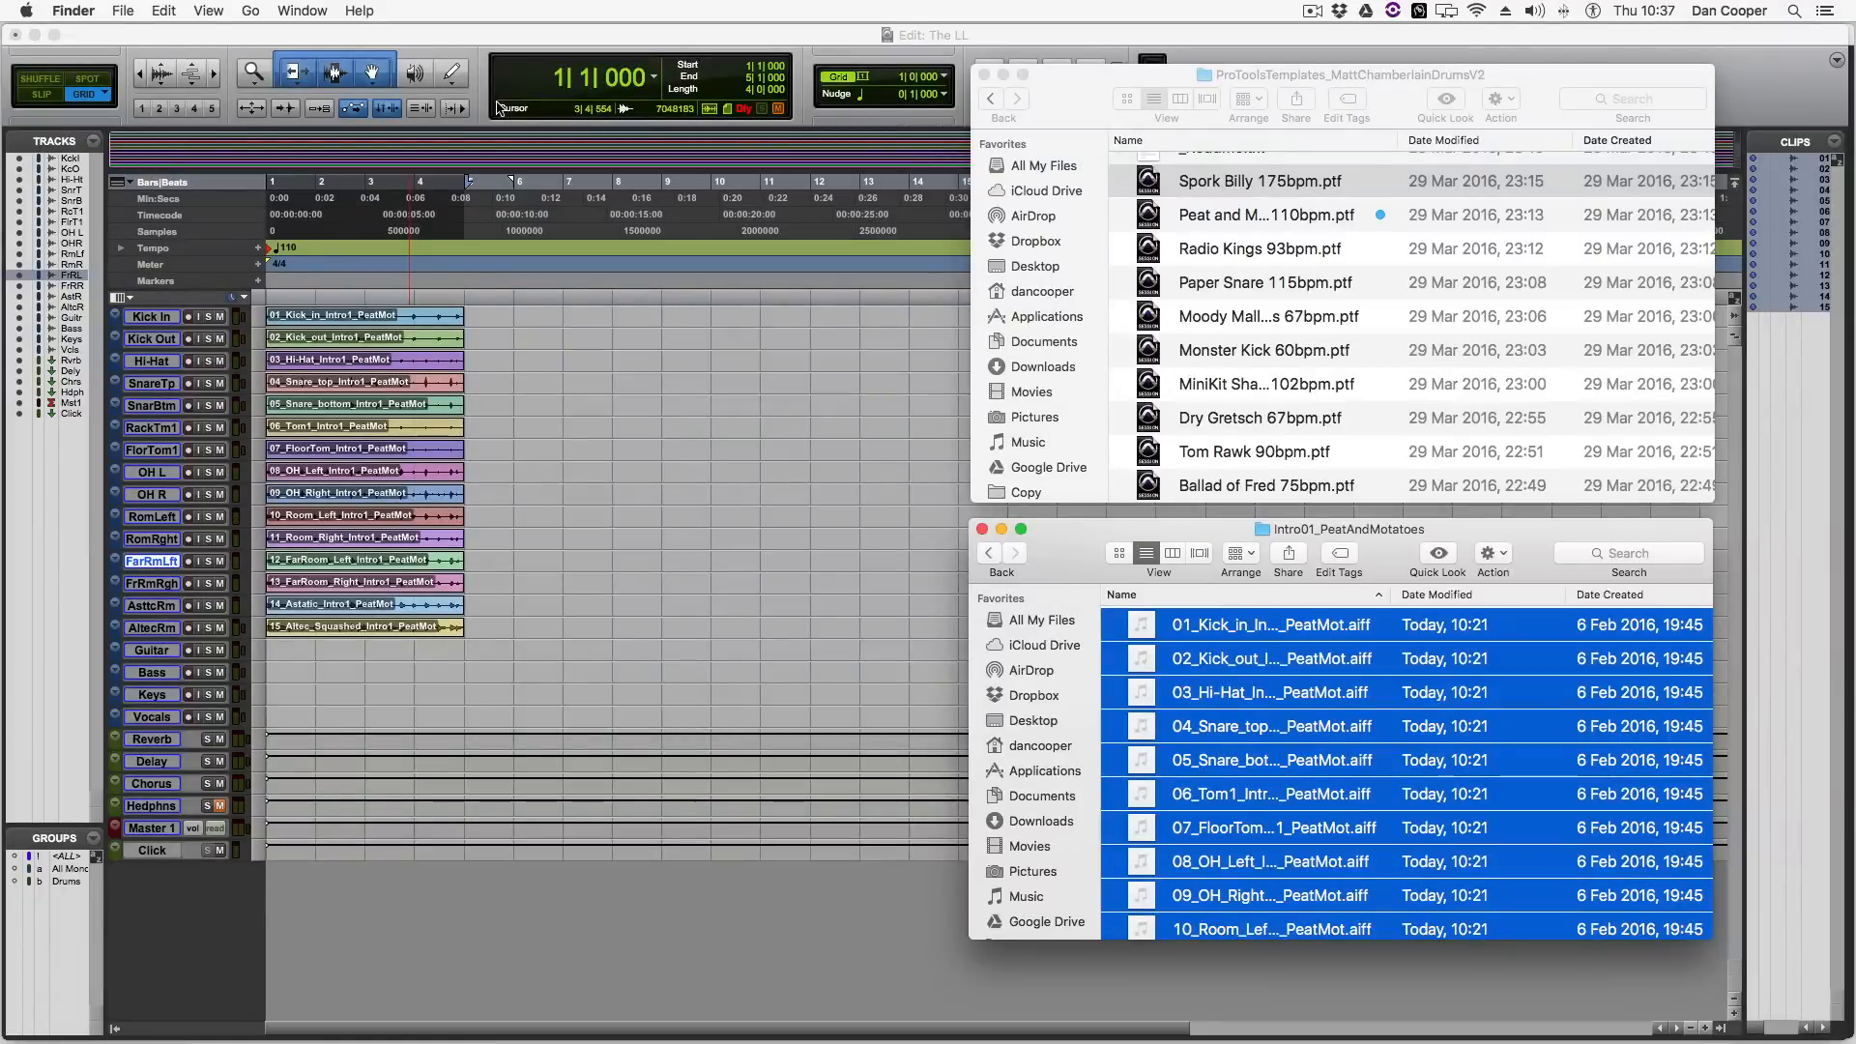
Place all 15 stems from the Verse01_PeatAndMotatoes folder at bar 5, directly after the intro clips
click(984, 551)
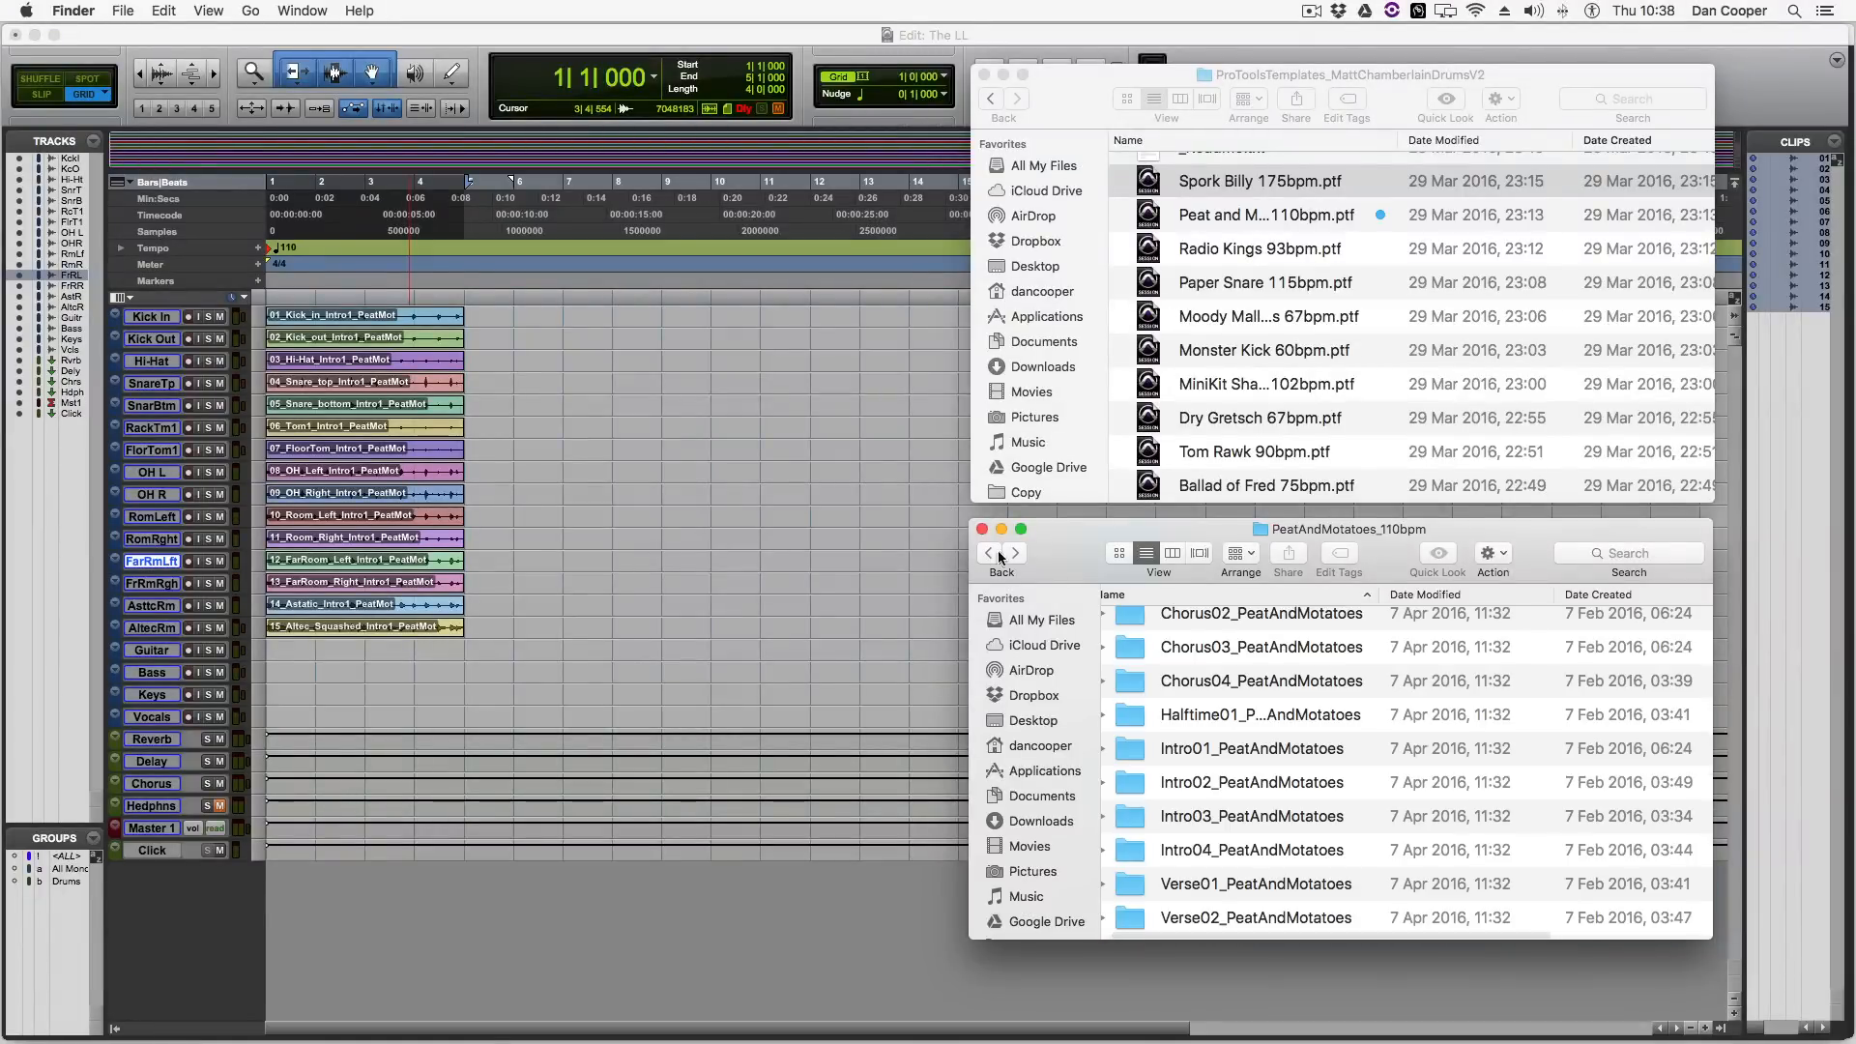
scroll(1314, 792, down, 3)
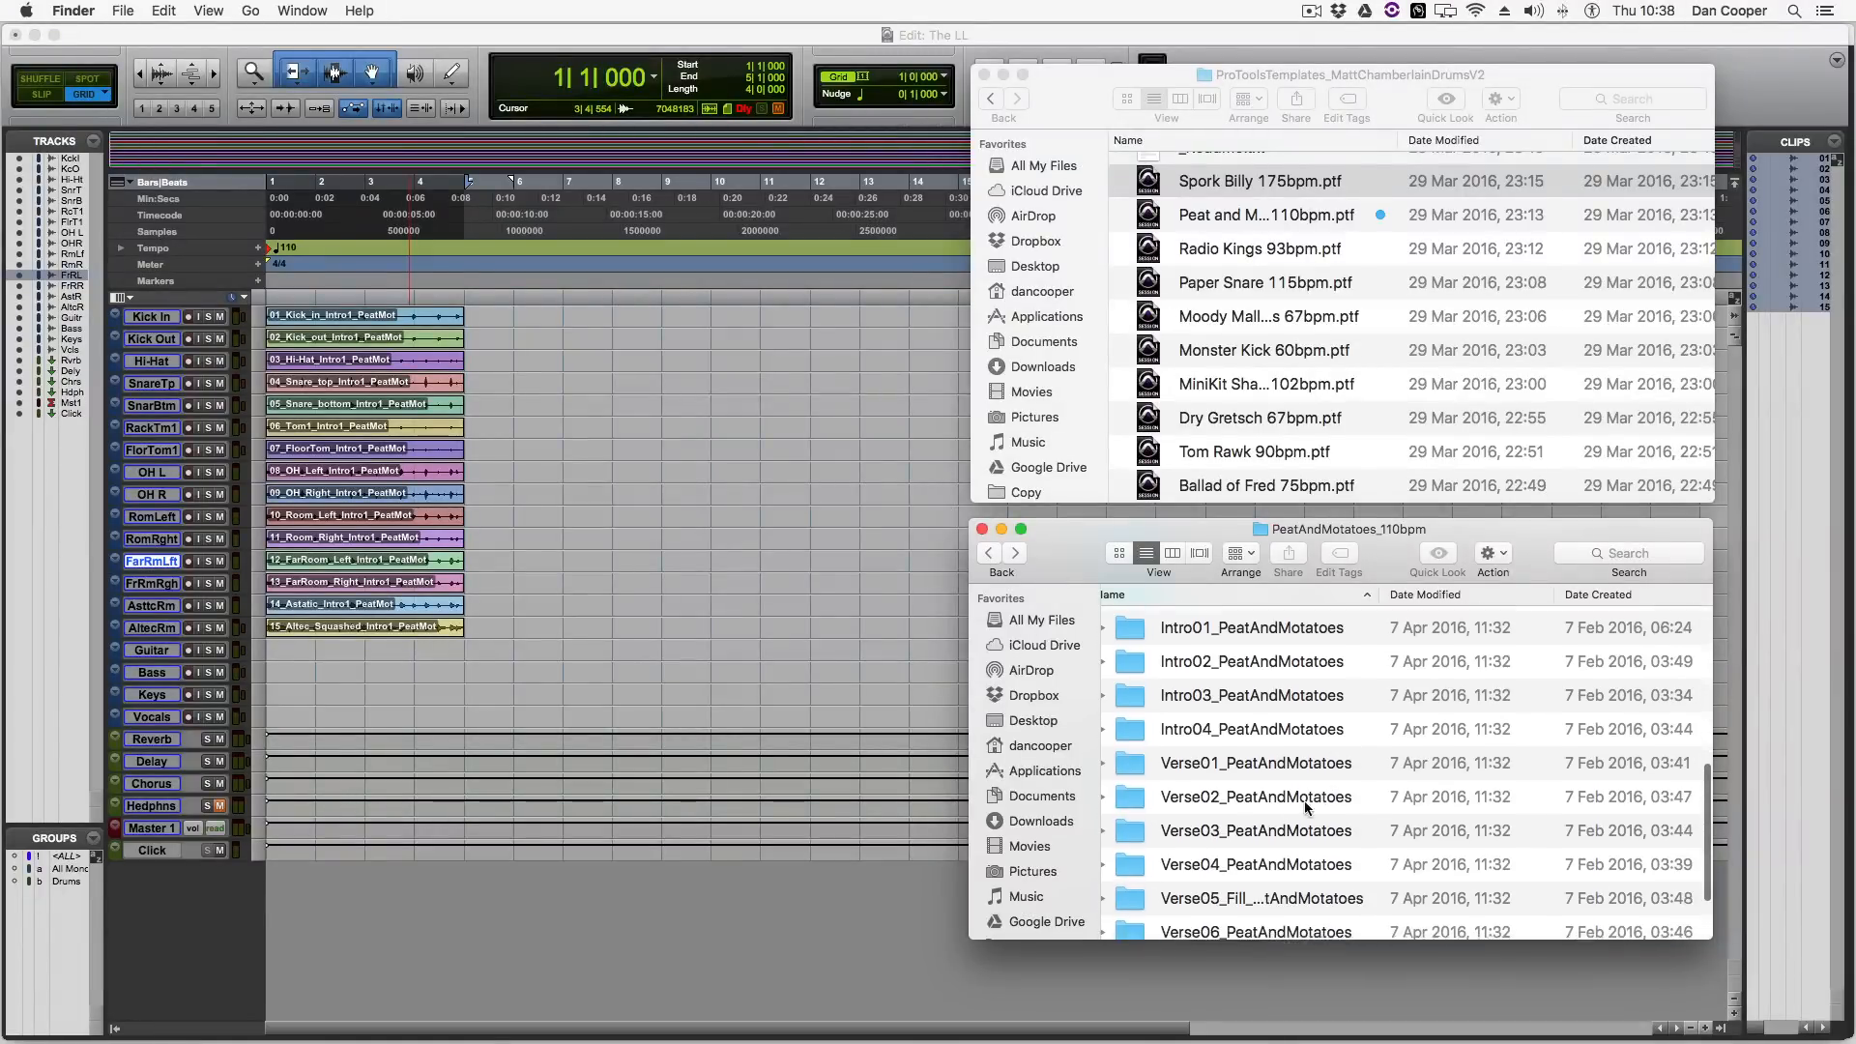
double_click(1253, 762)
scroll(1269, 798, down, 5)
key(super+a)
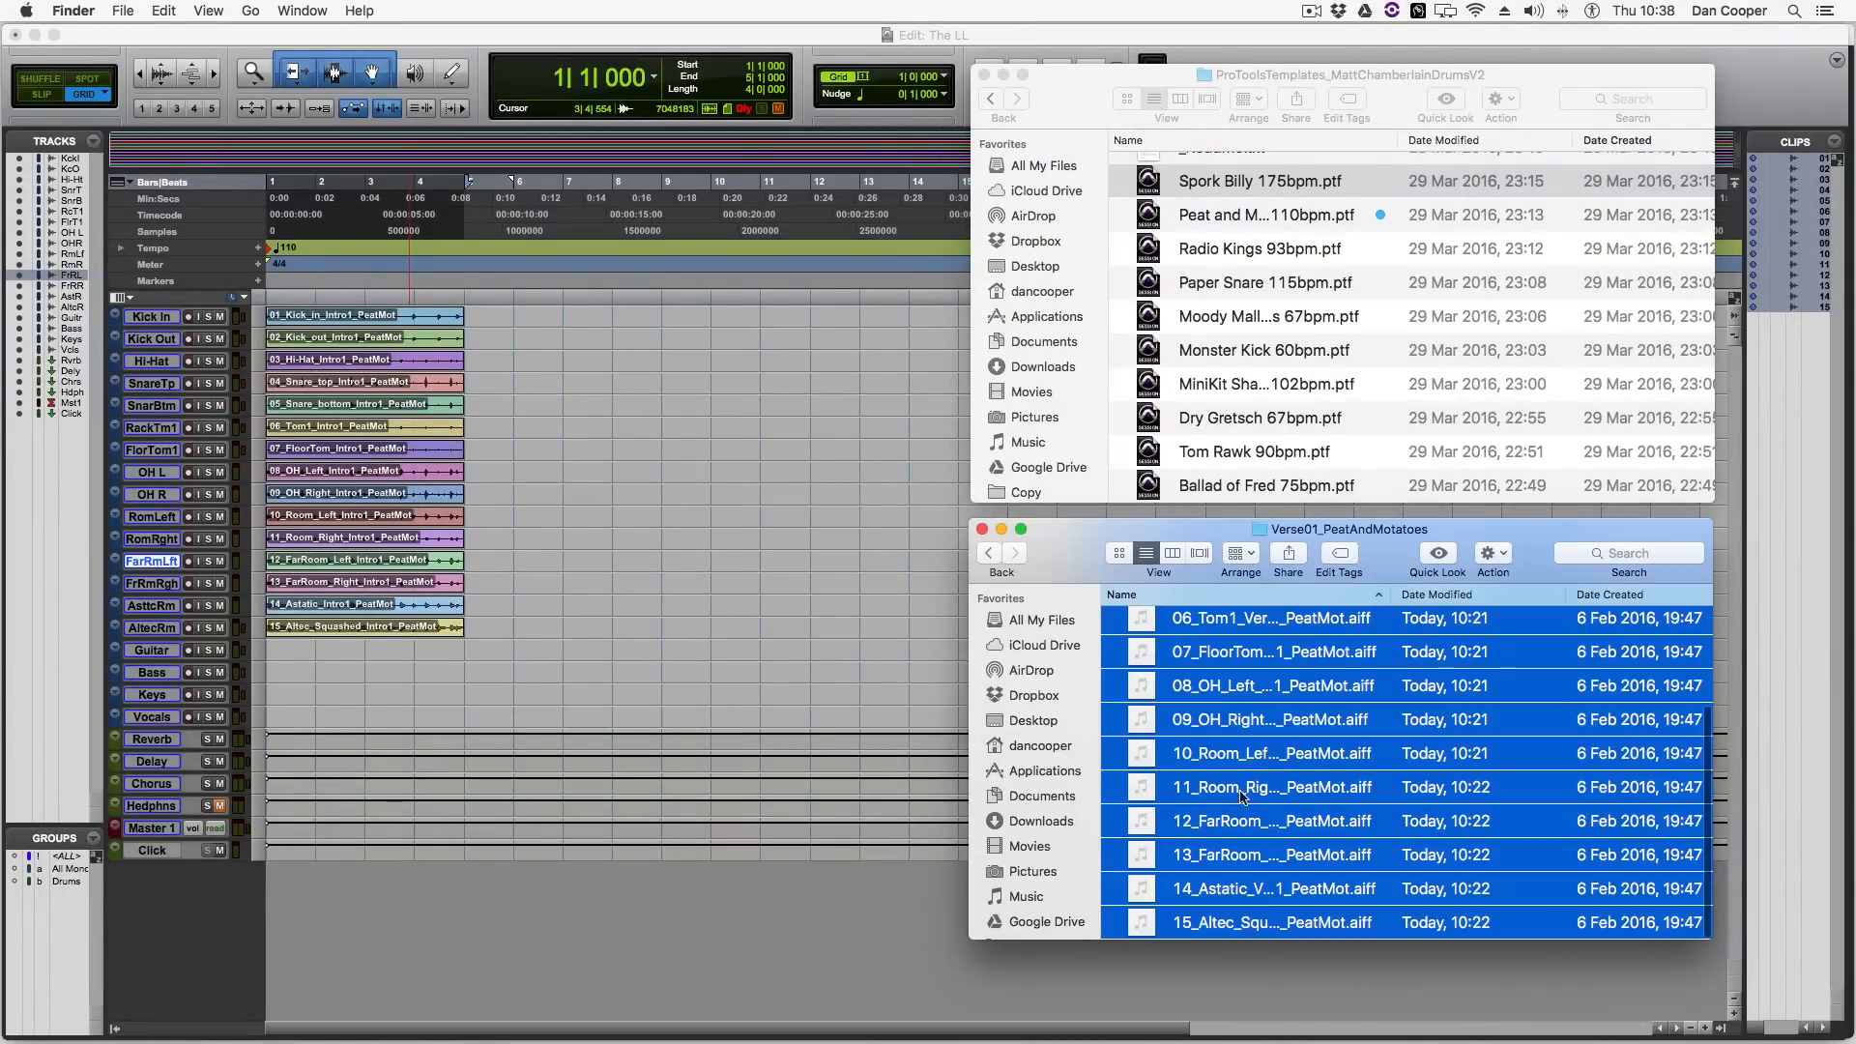
drag(1223, 716, 483, 319)
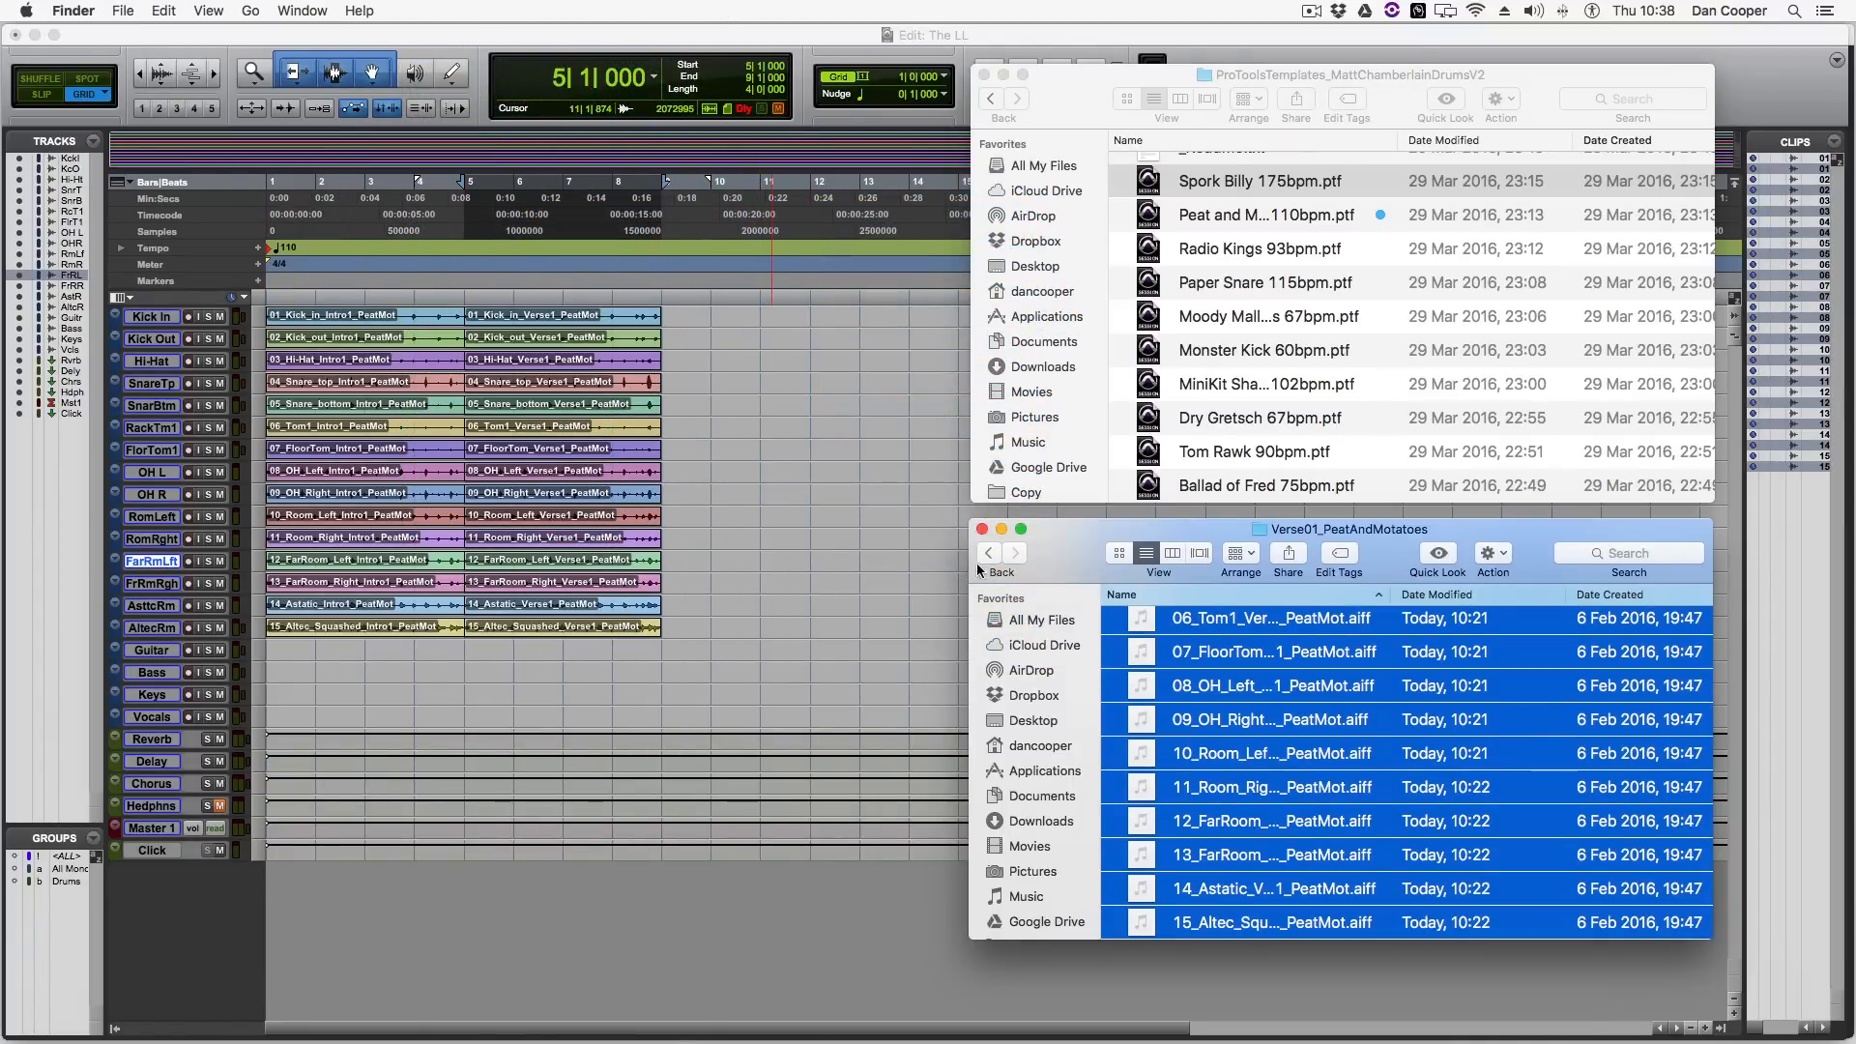
Place all 15 stems from the Chorus03_PeatAndMotatoes folder at bar 9, directly after the verse clips
click(989, 551)
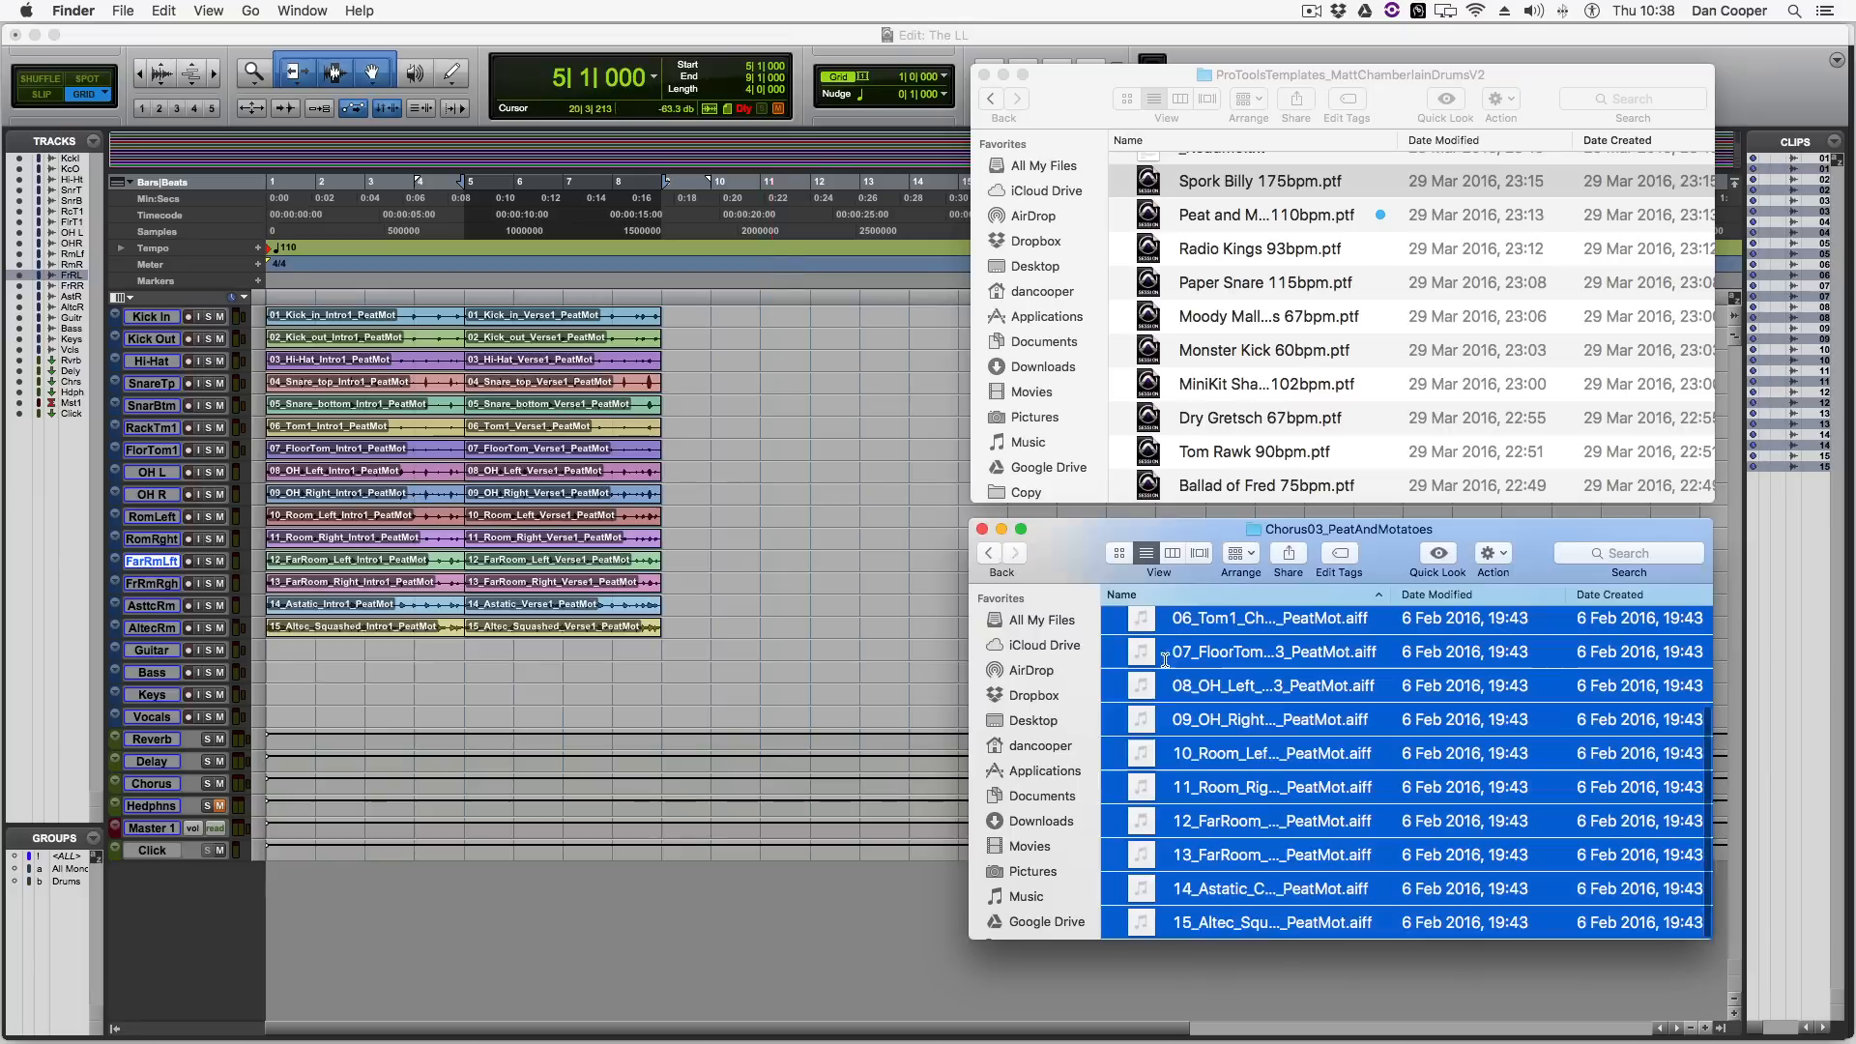
drag(1226, 688, 673, 312)
Play the intro, verse and chorus arrangement from the start, checking the levels in the mixer, then stop playback
key(Return)
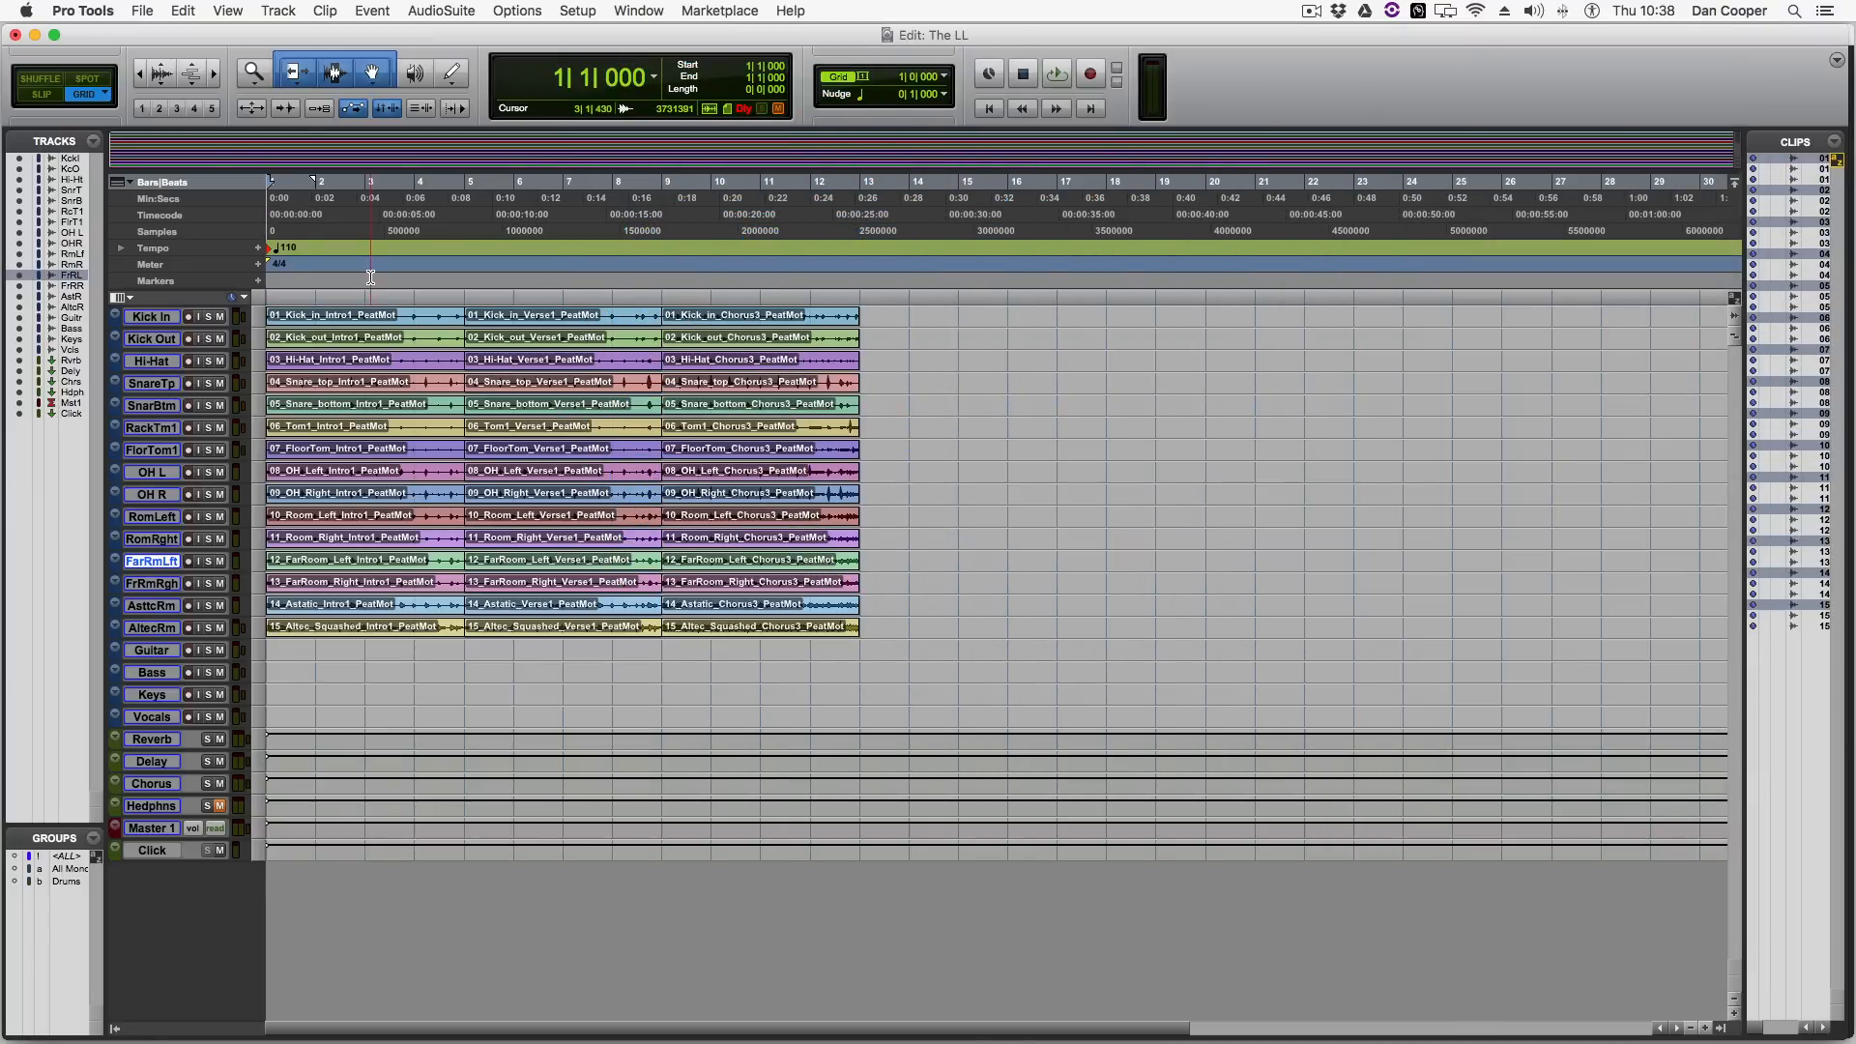
key(space)
key(super+equal)
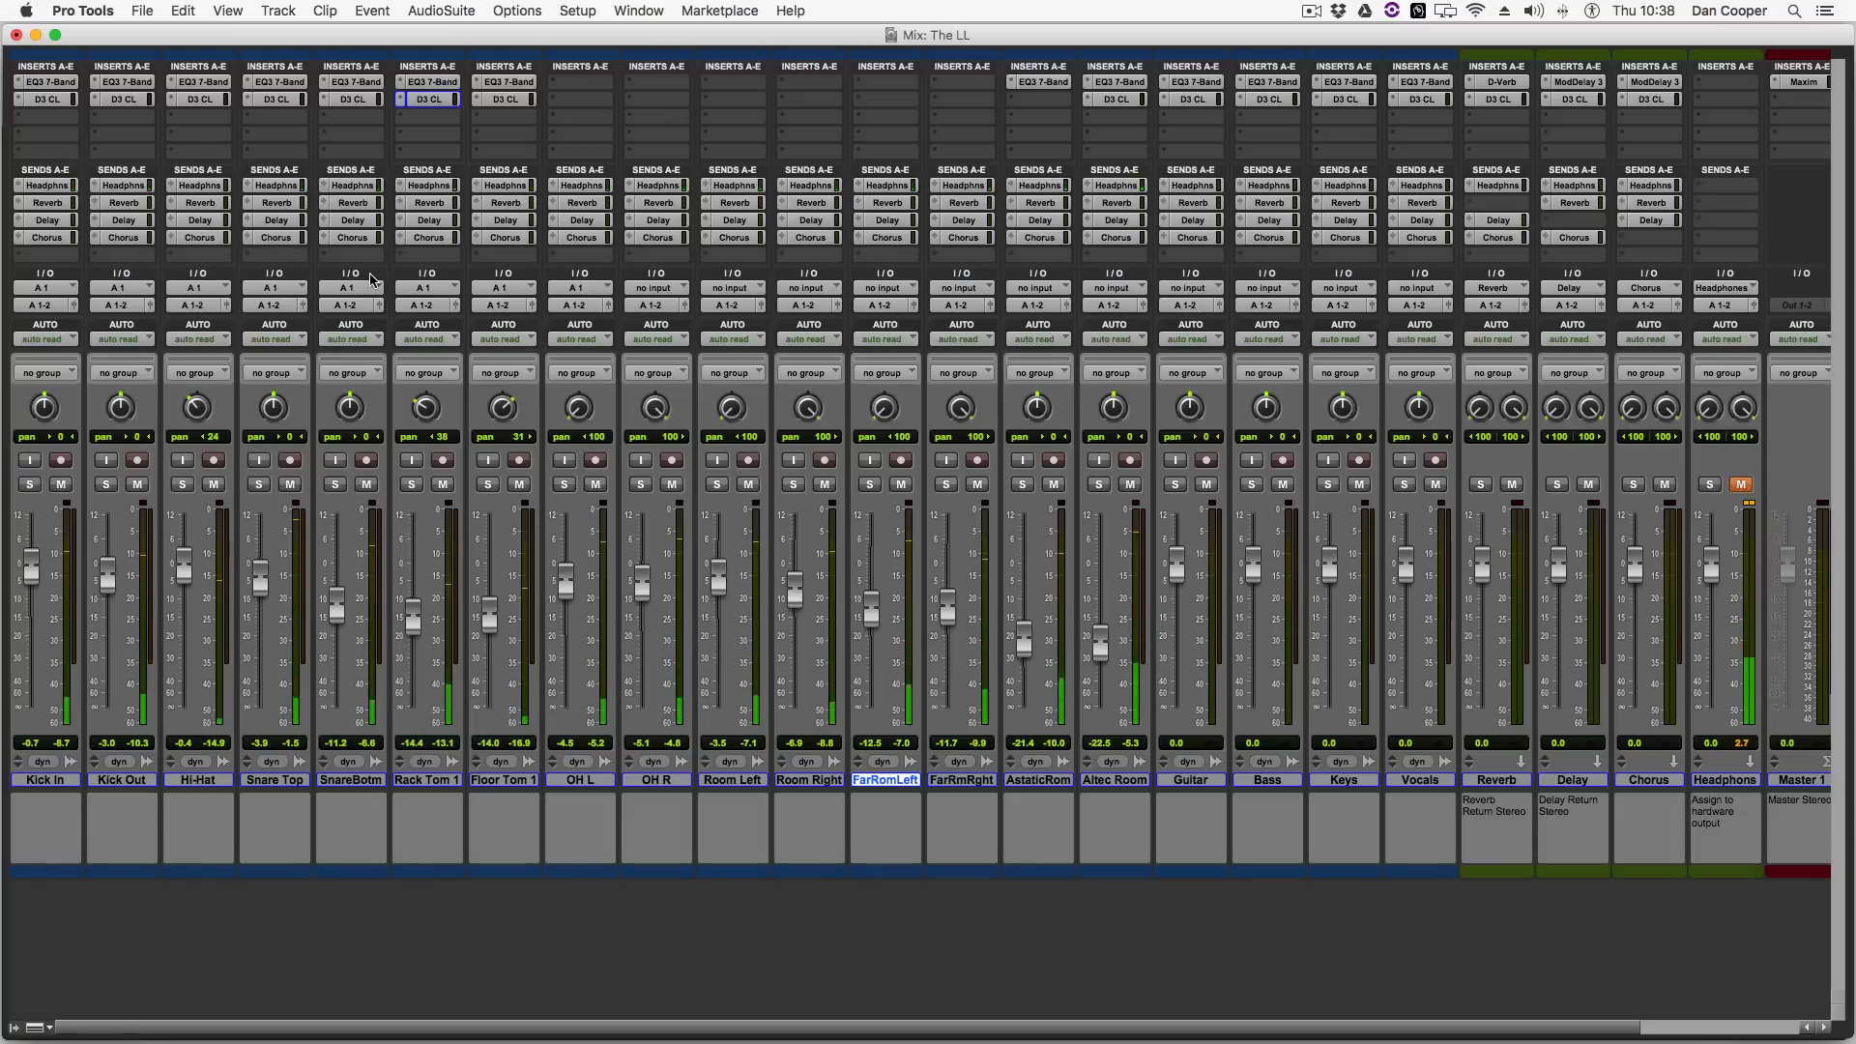
key(super+equal)
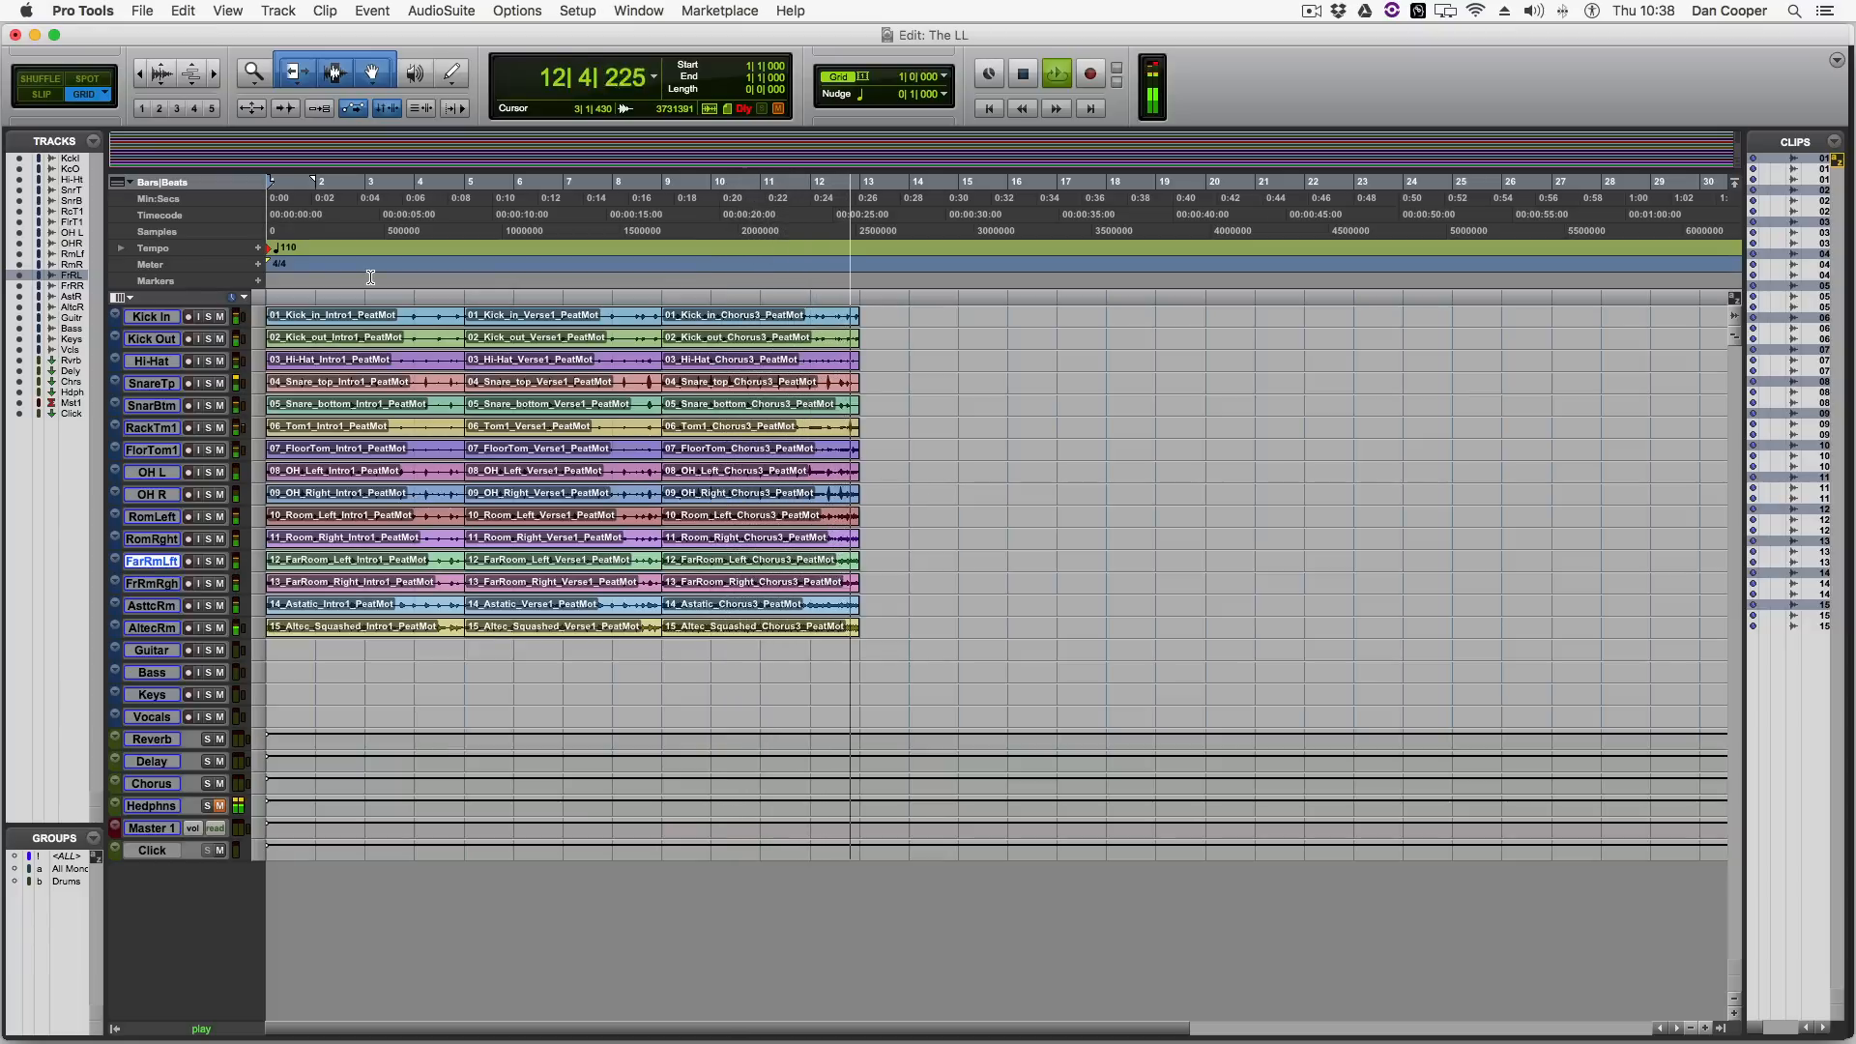
key(space)
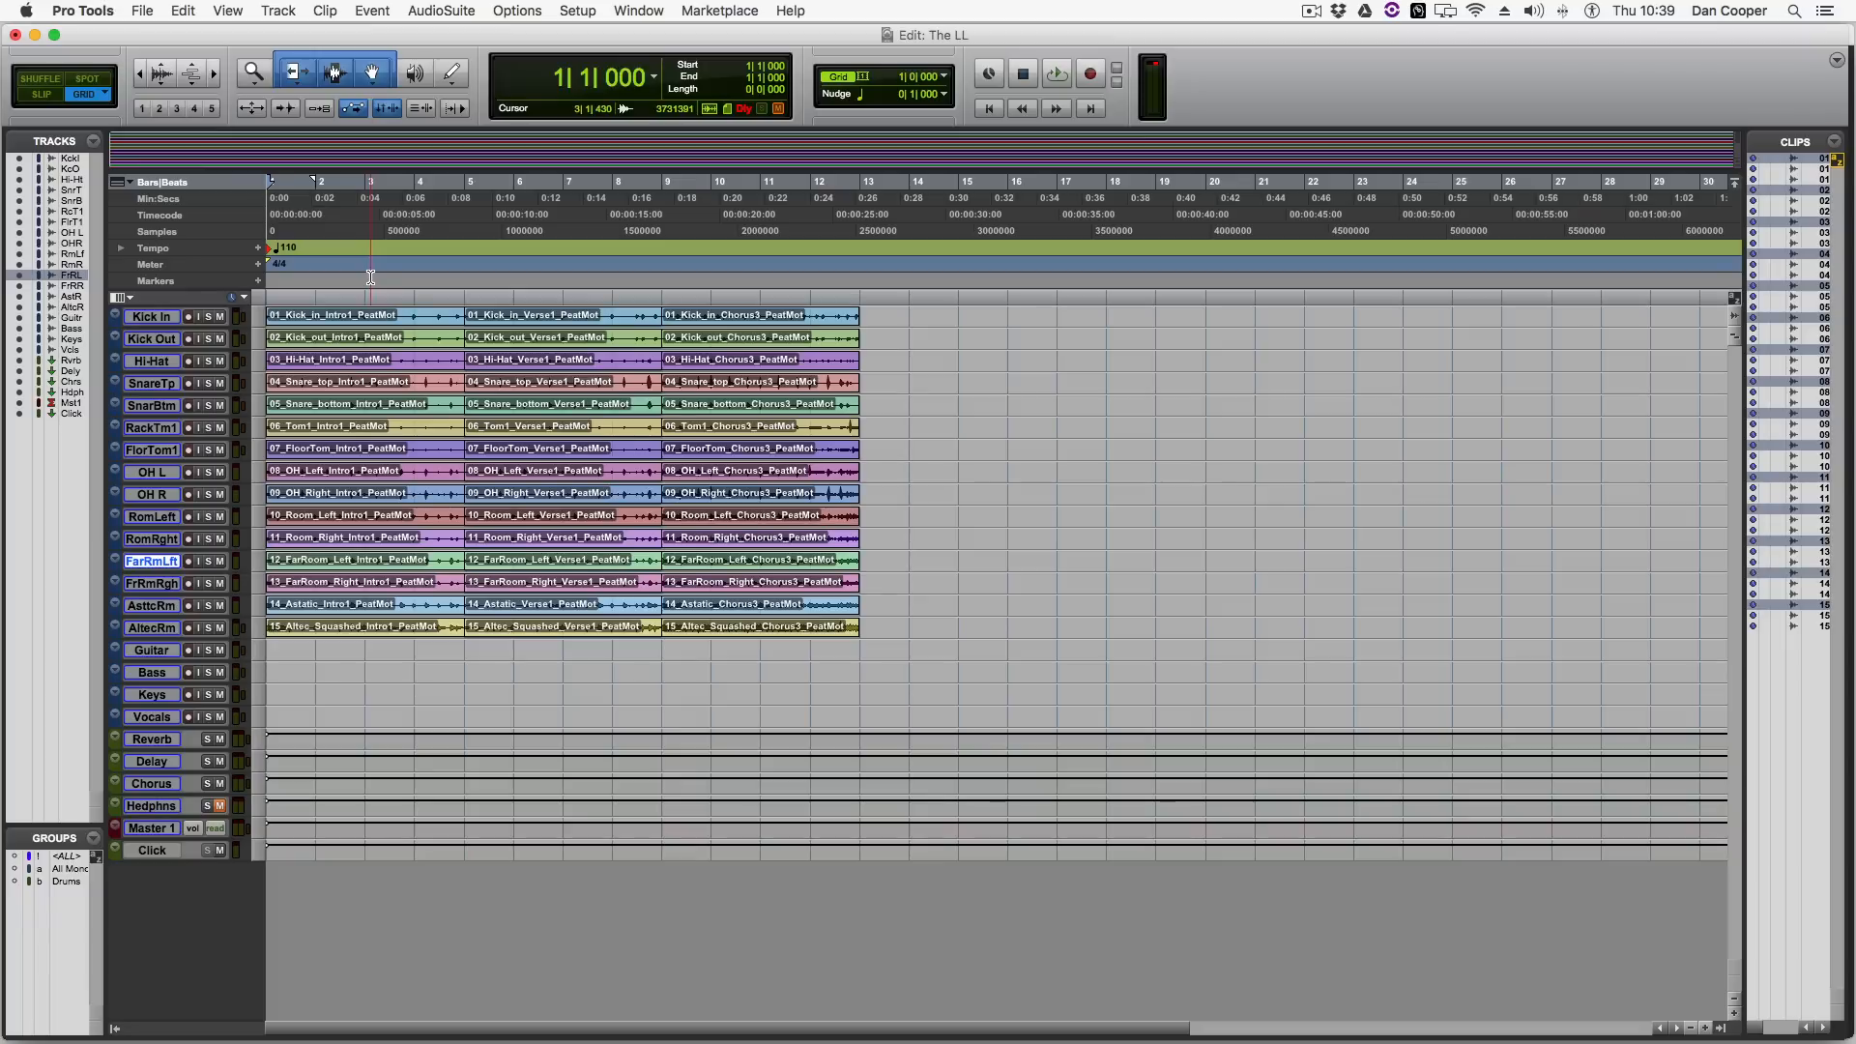
Enable the <ALL> edit group, then set the grouped tracks' timebase to Ticks and their Elastic Audio algorithm to Rhythmic
click(63, 857)
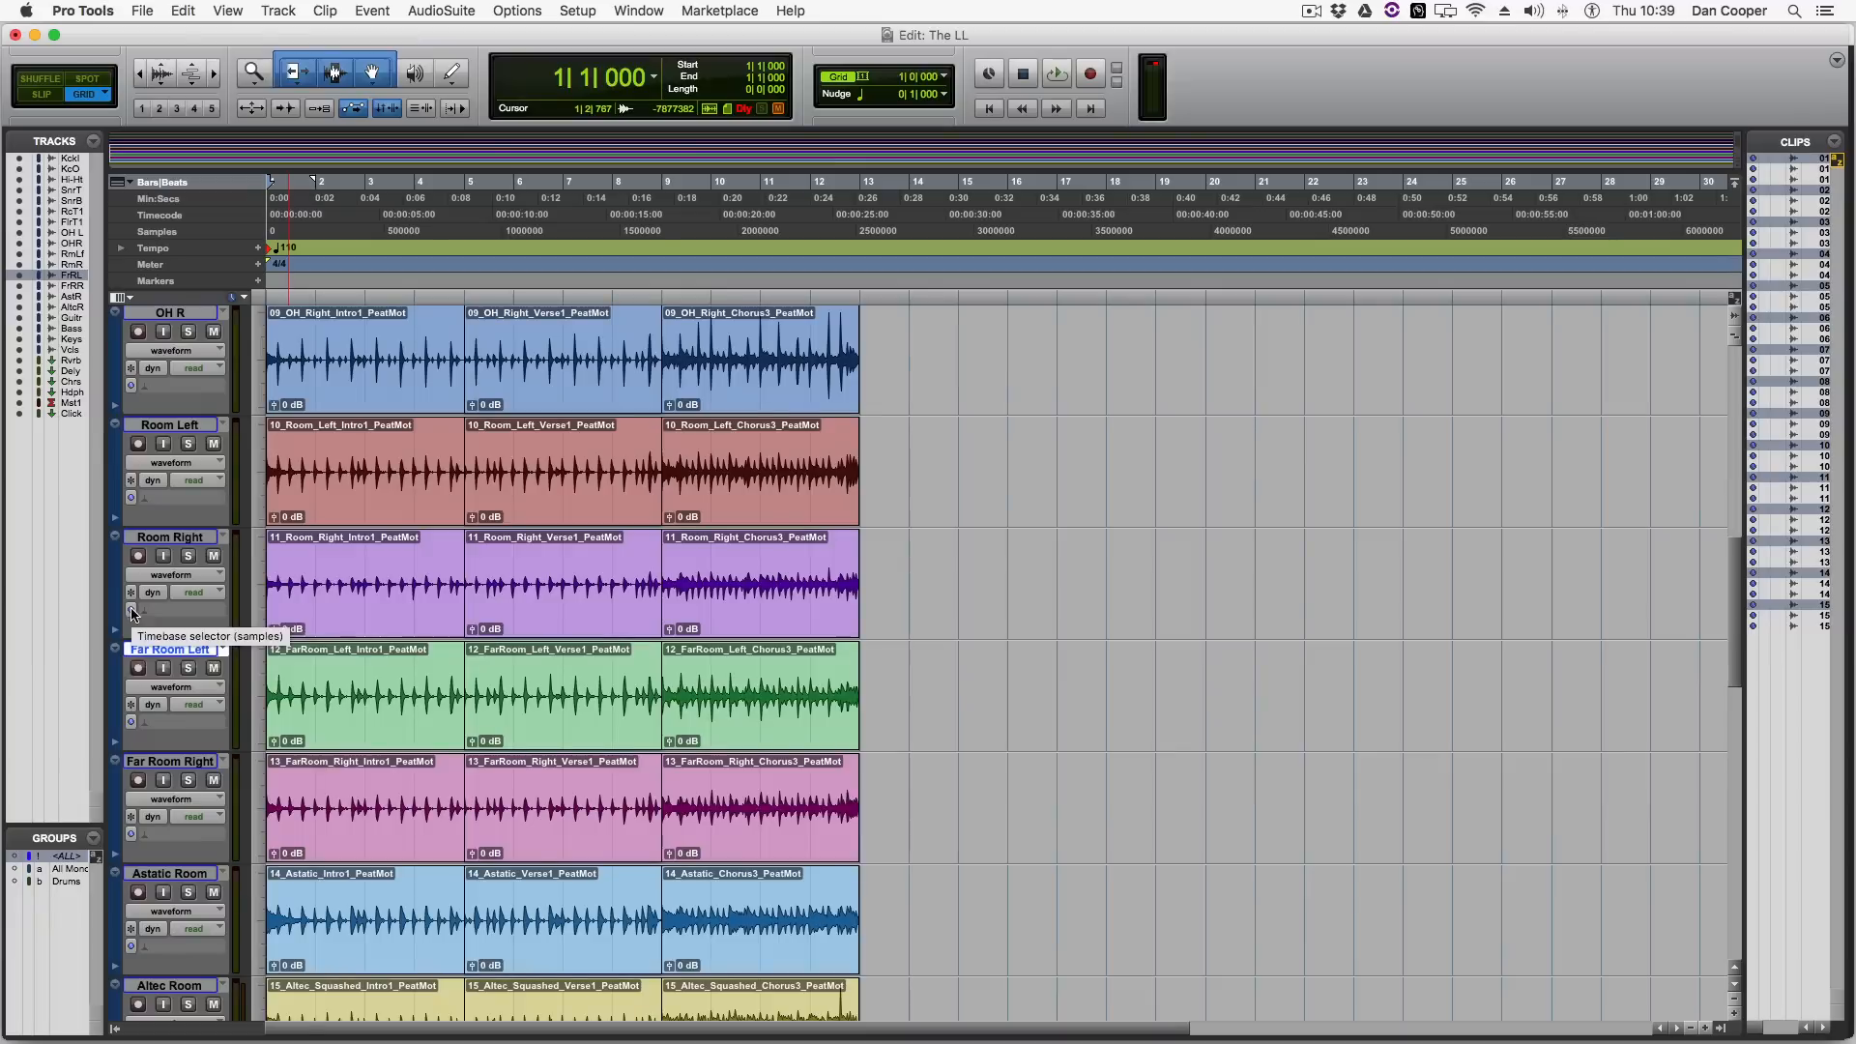
click(131, 611)
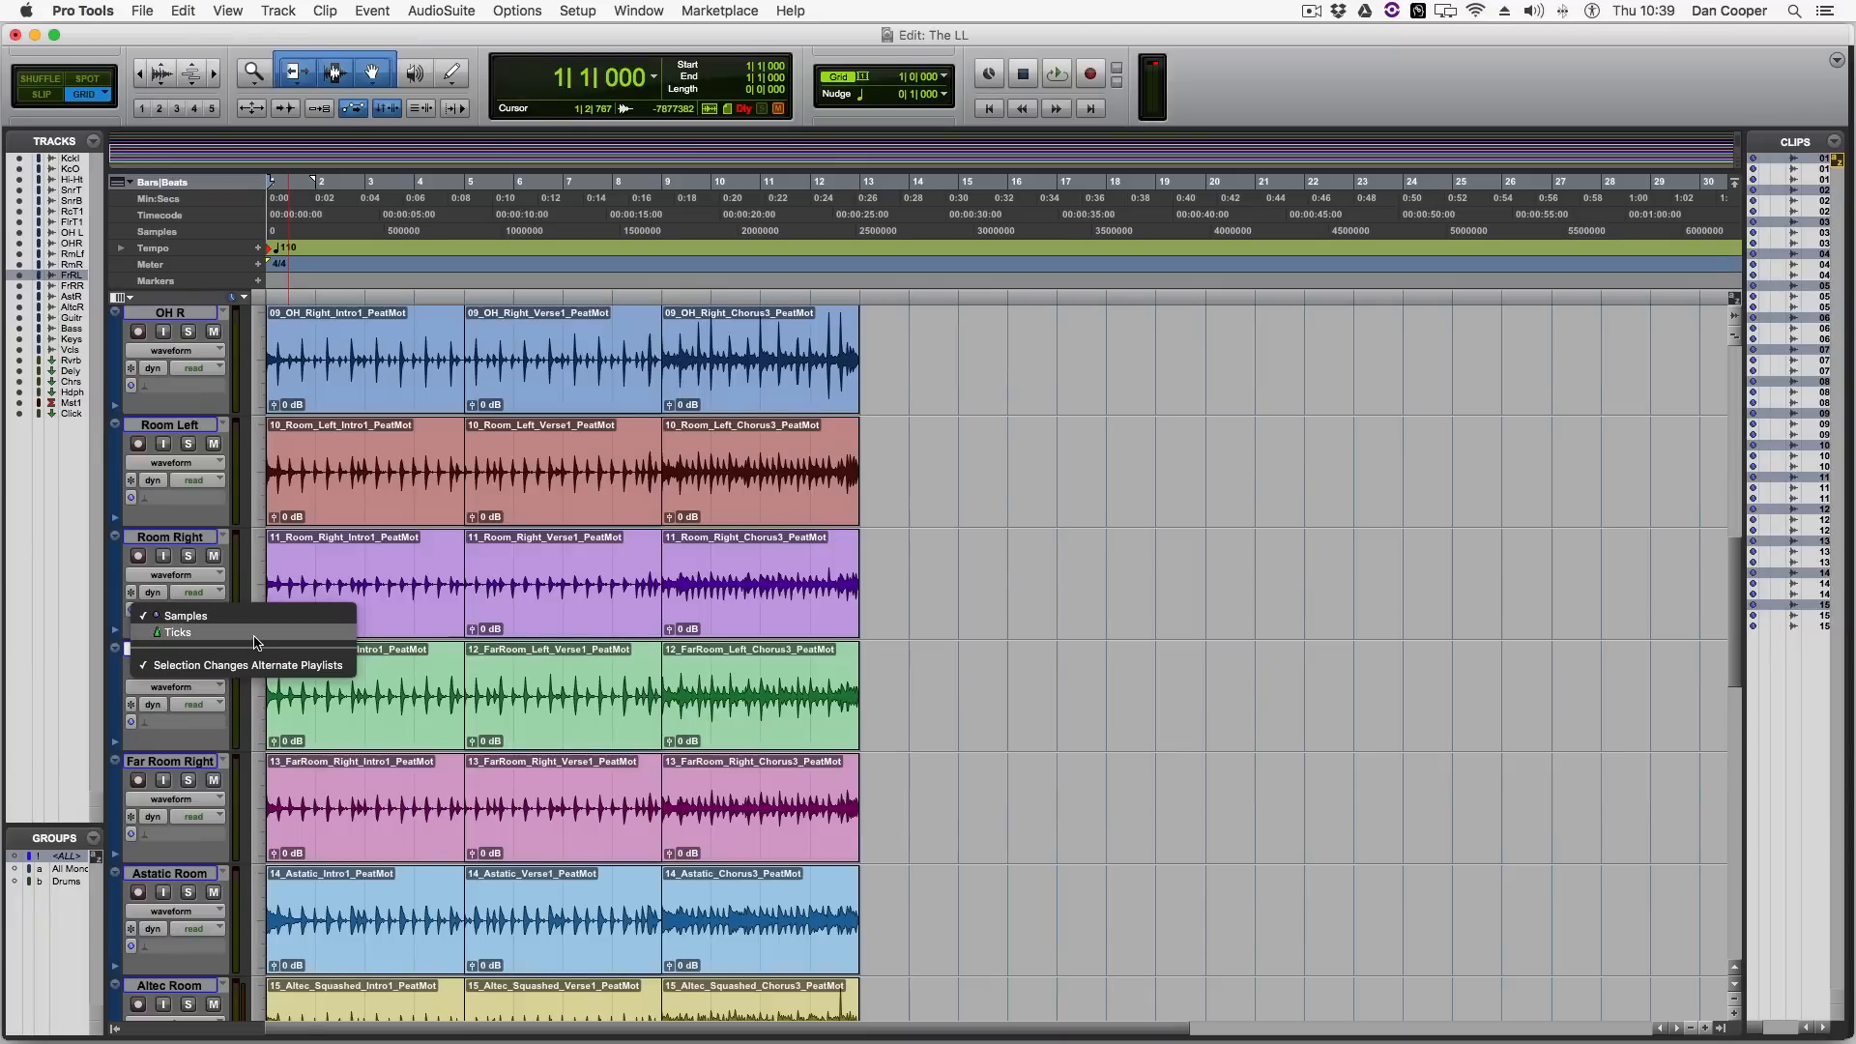
click(252, 635)
click(190, 612)
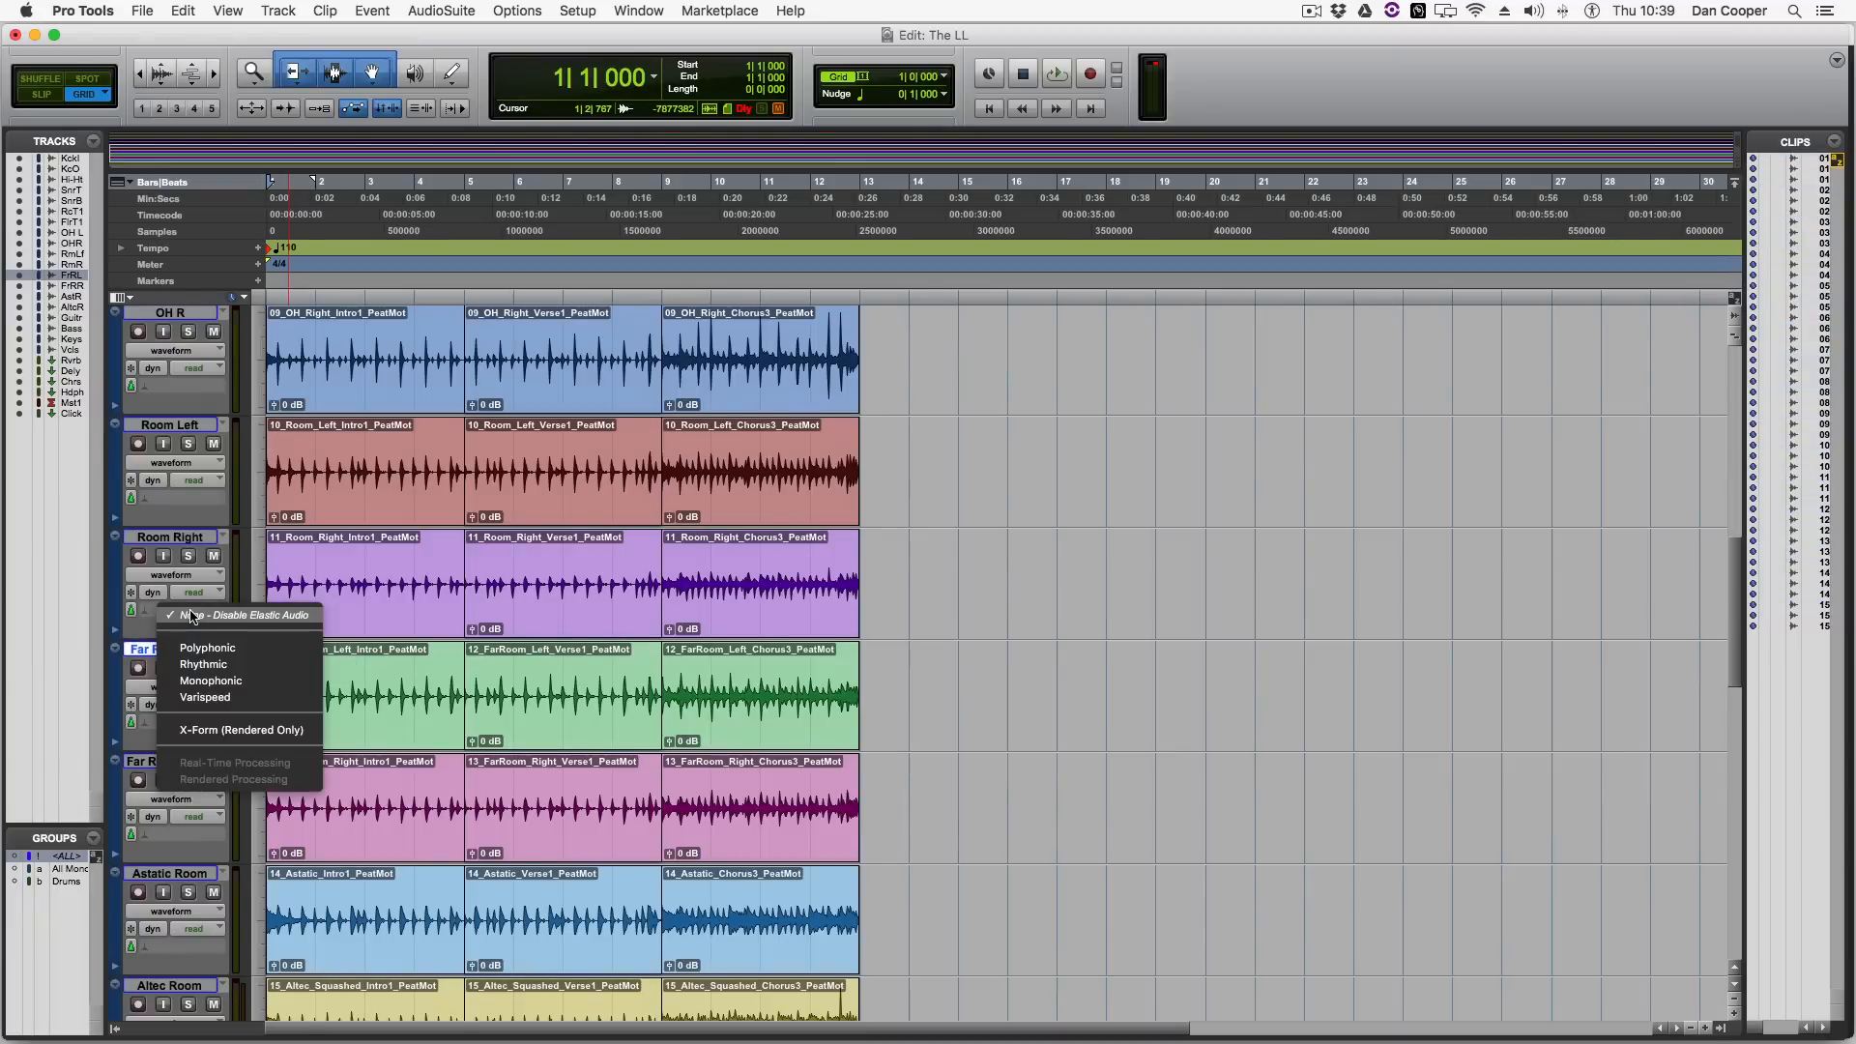
click(250, 666)
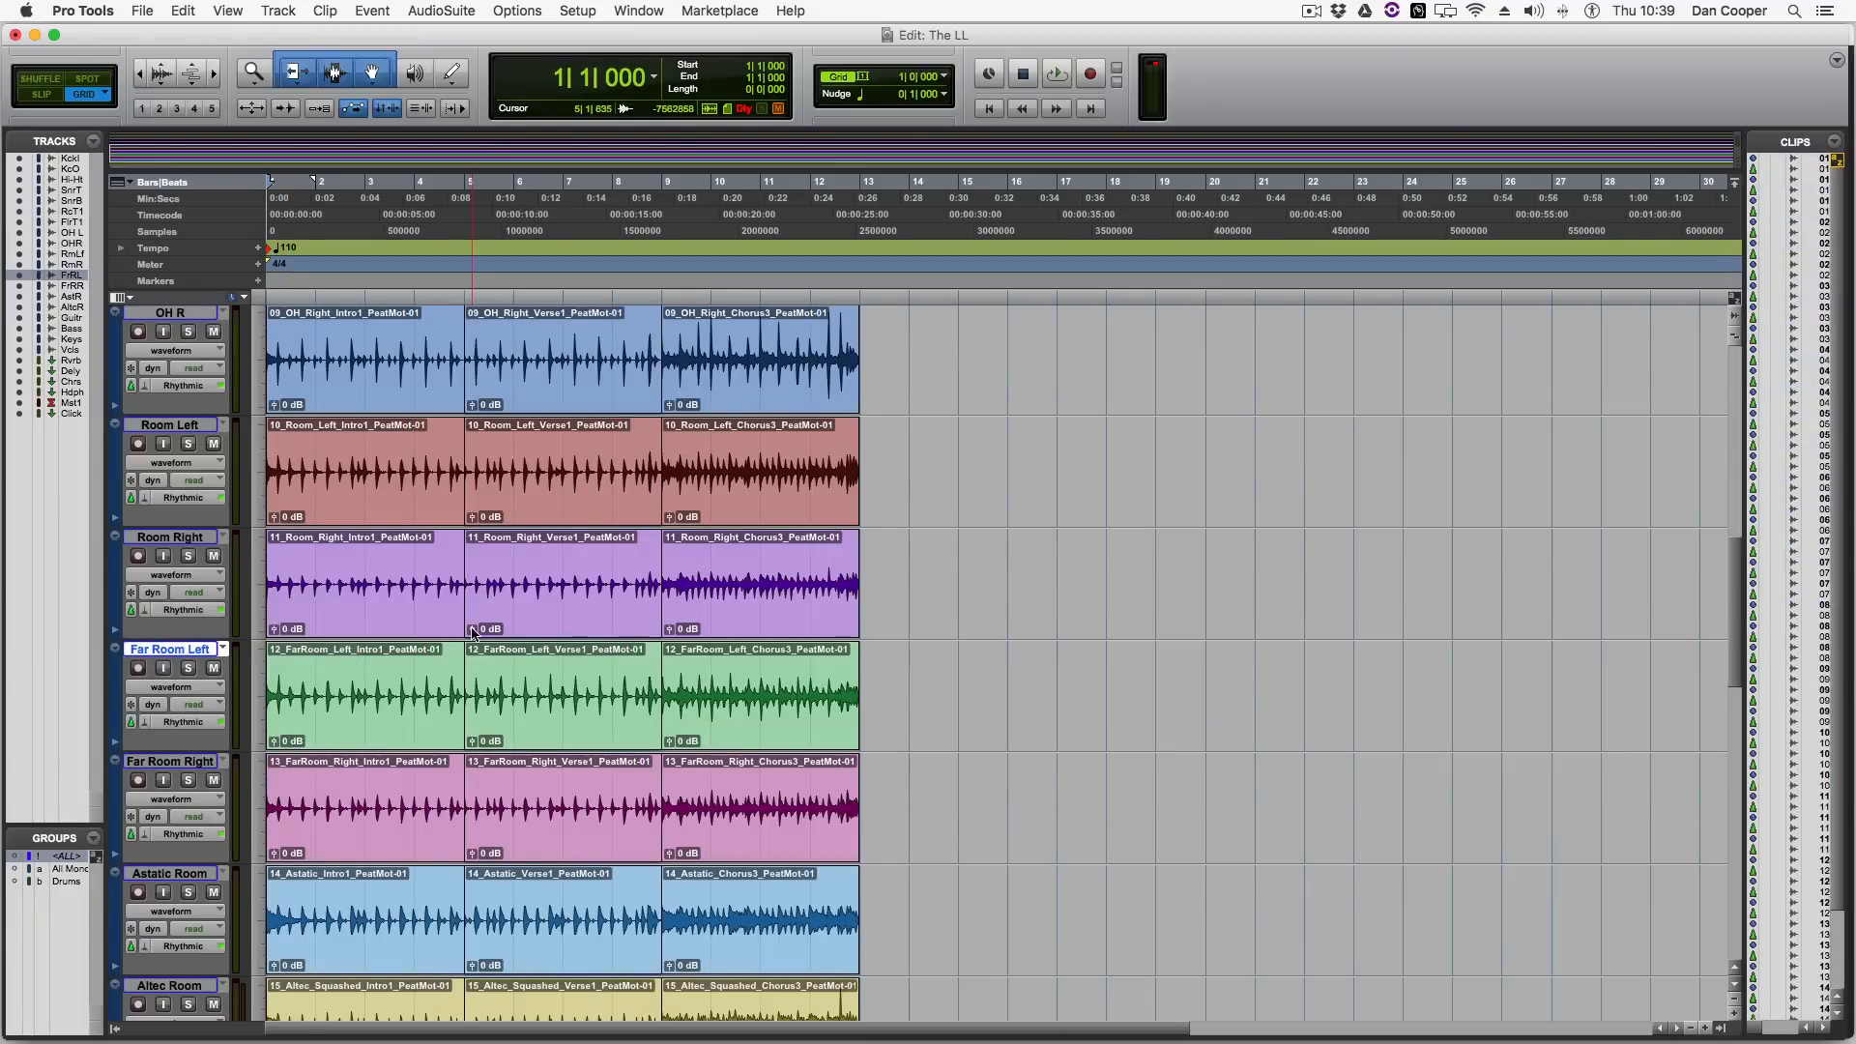
Set the session's opening tempo to 100 BPM, play the drum arrangement from the start, and stop playback
double_click(274, 249)
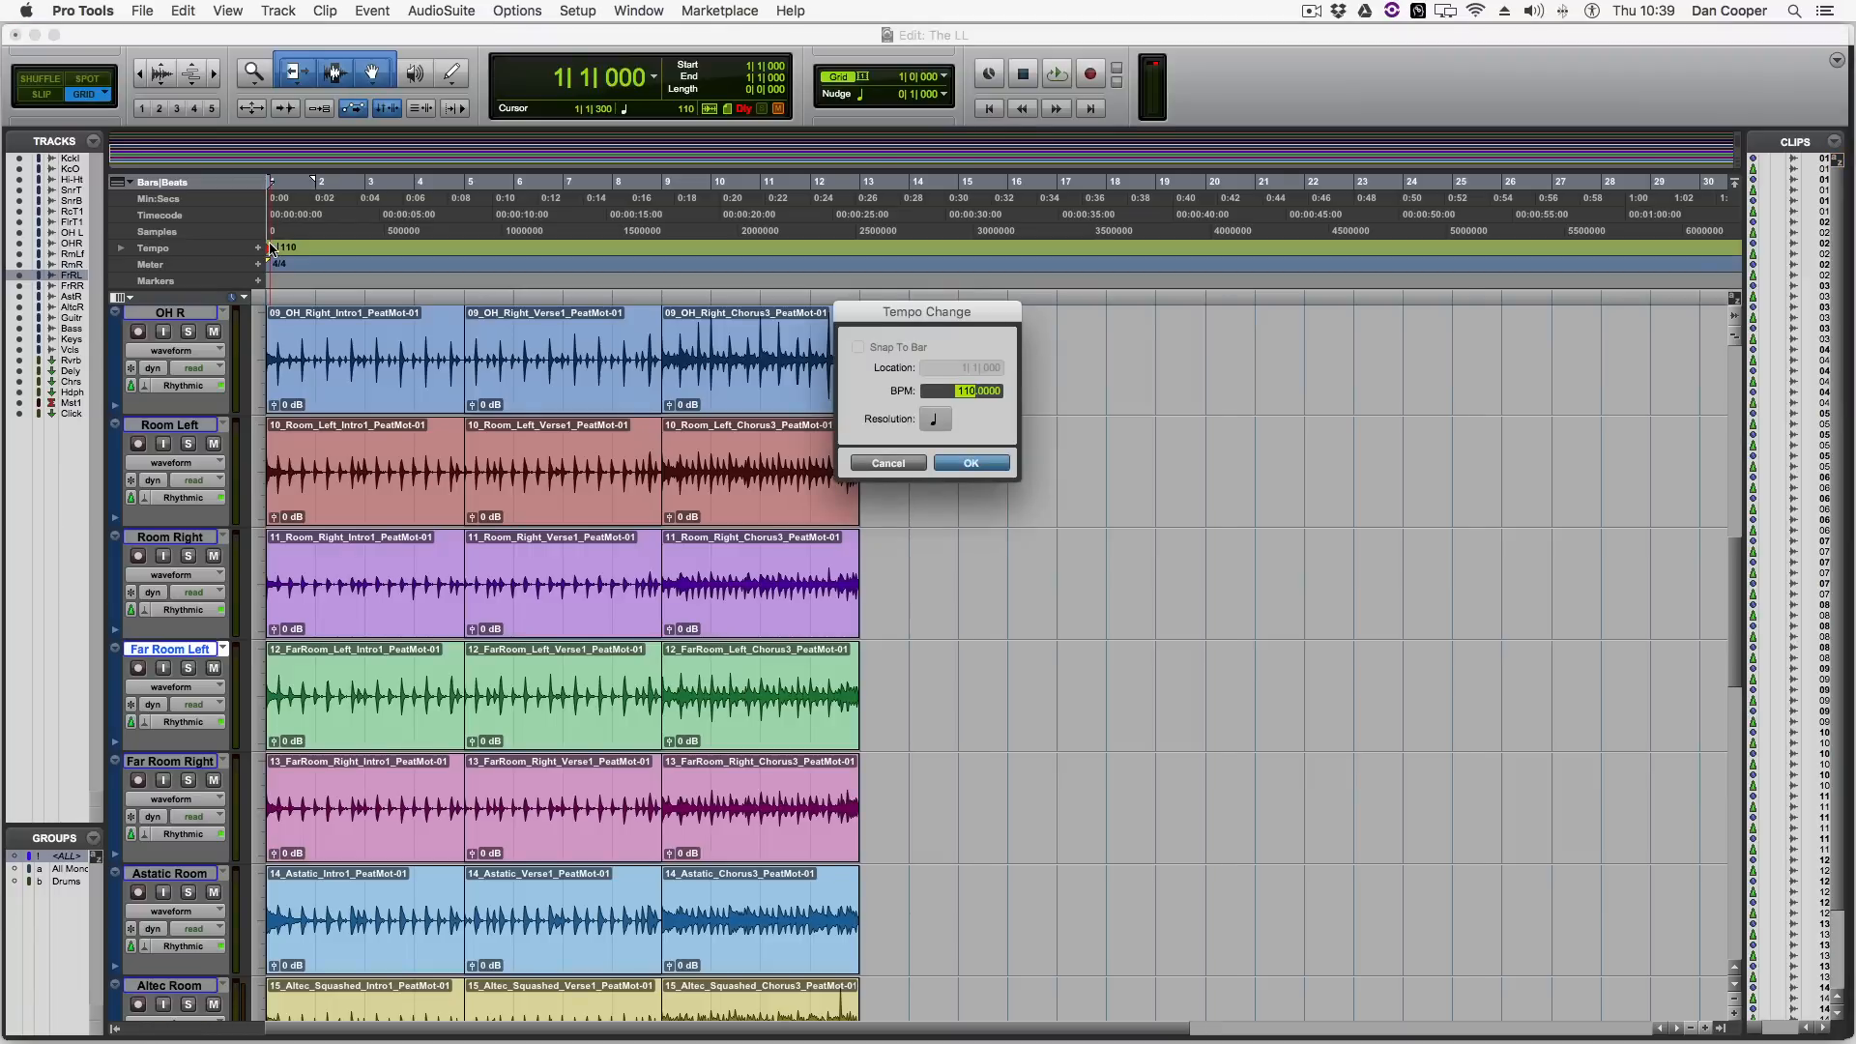
text(100)
key(Return)
key(space)
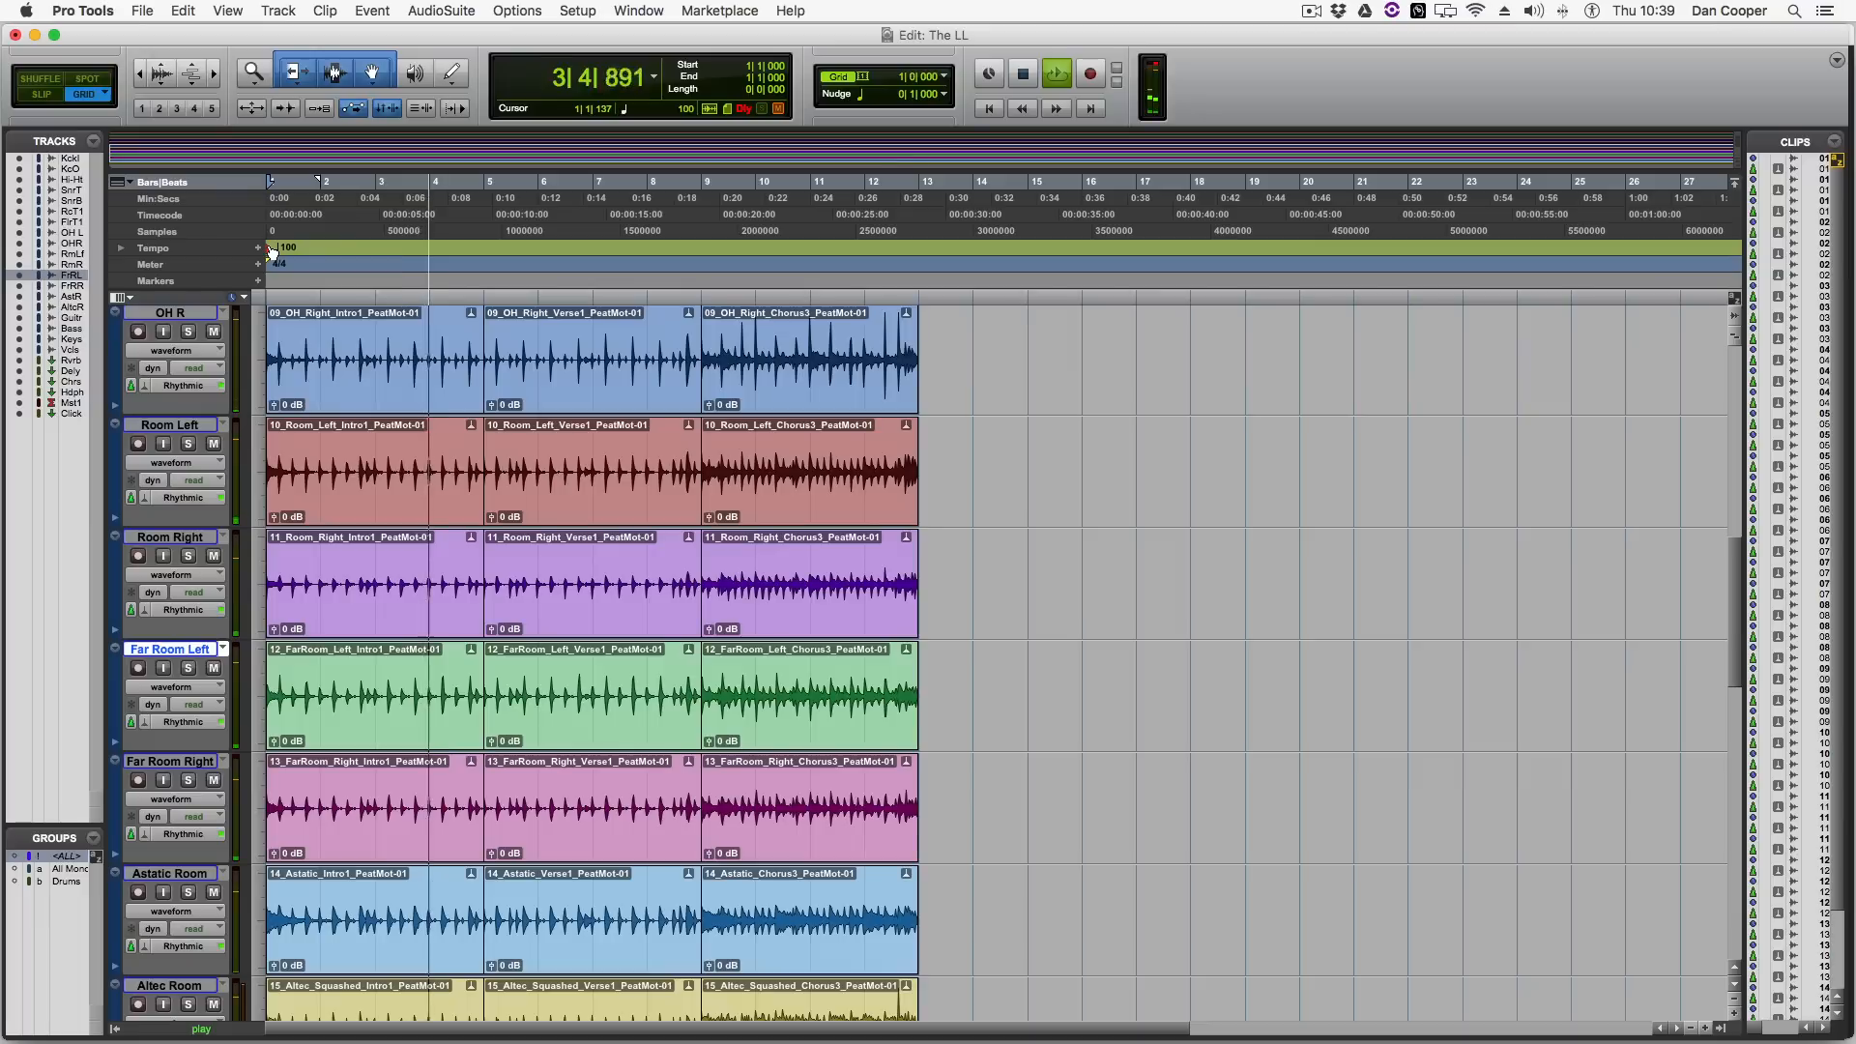
key(space)
Set the session's opening tempo to 120 BPM, play the drum arrangement from the start, and stop playback
double_click(271, 253)
text(120)
key(Return)
key(space)
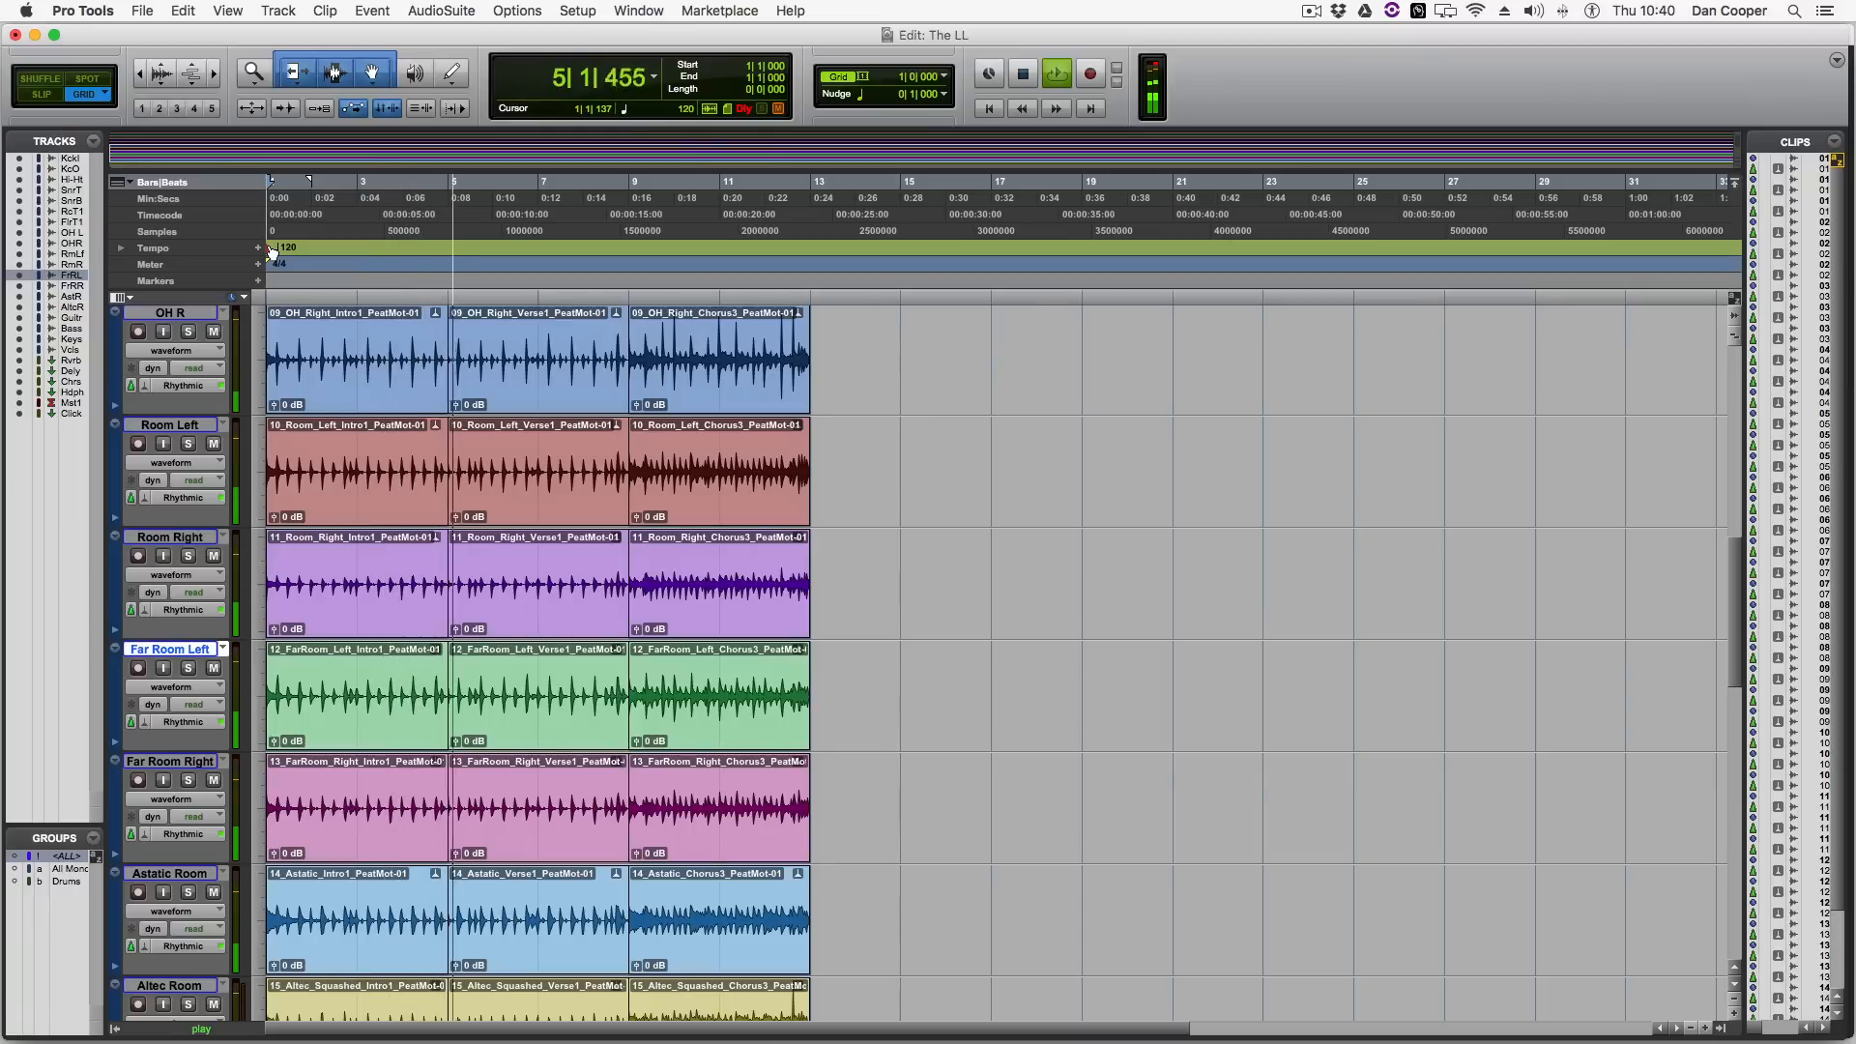
key(space)
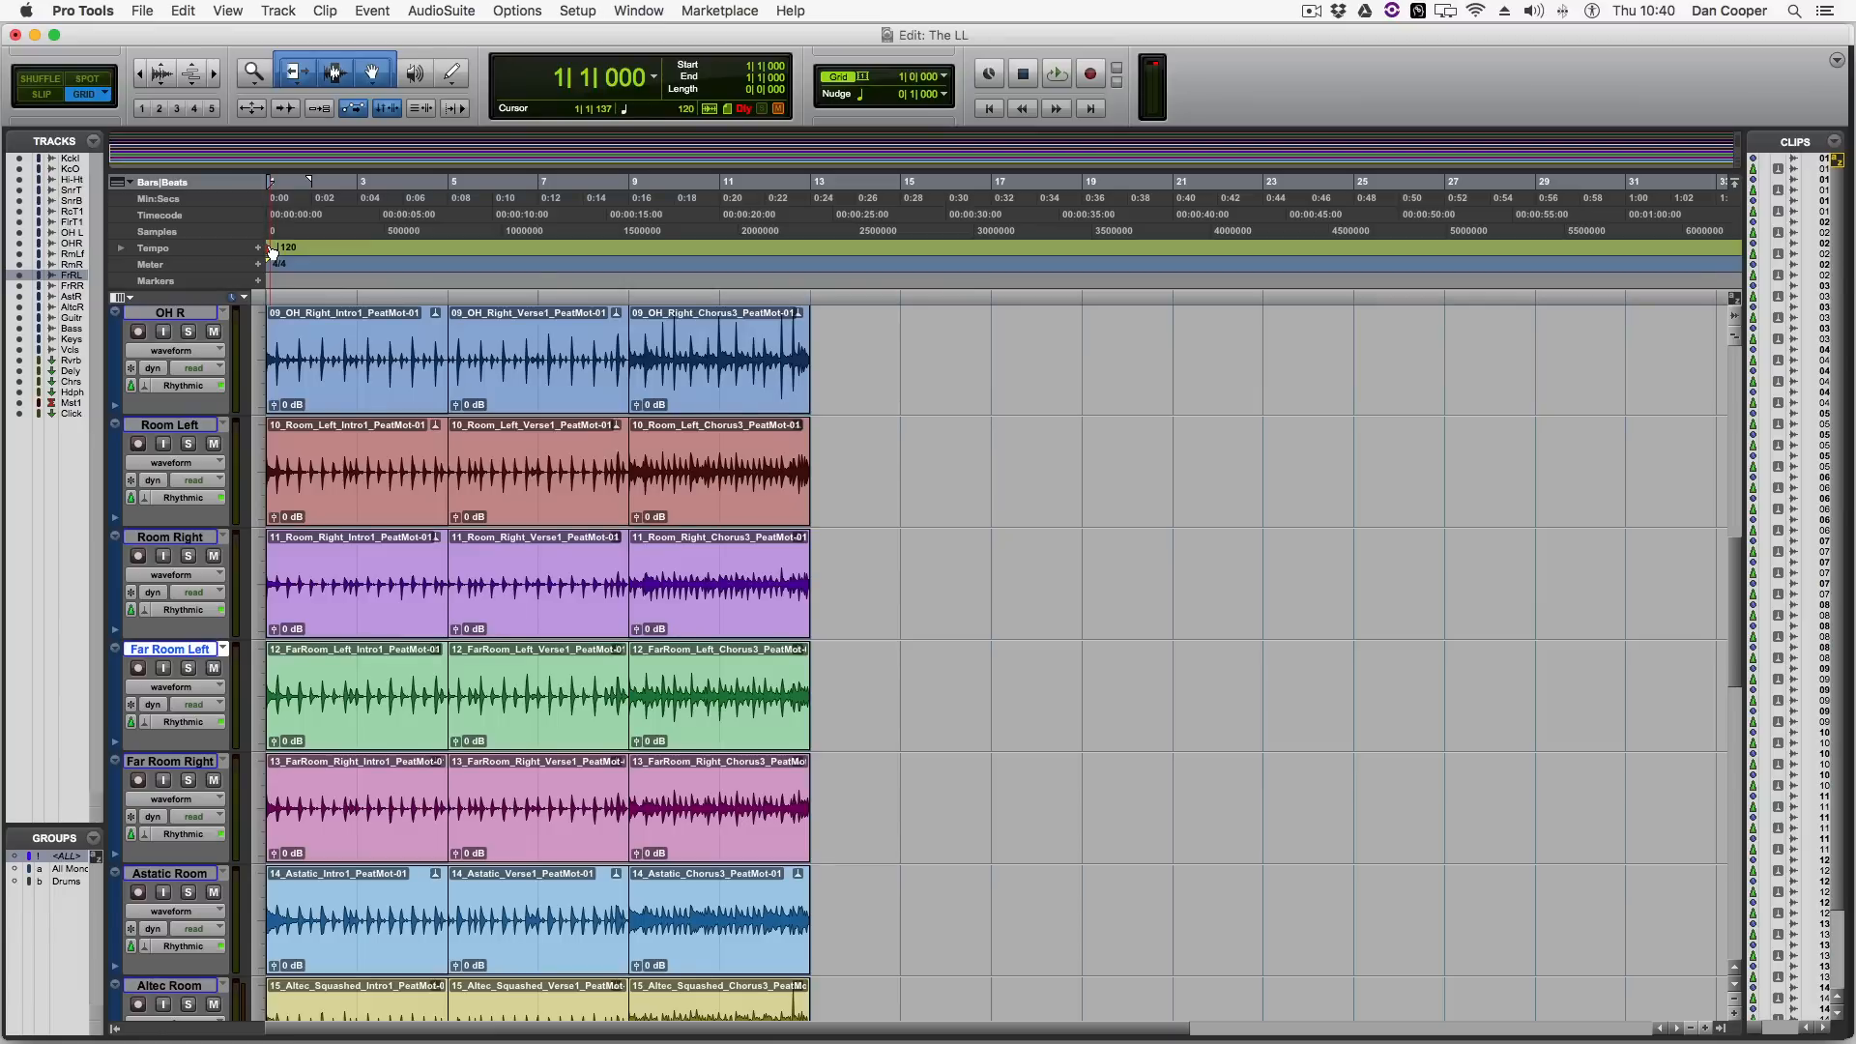
Inspect the compressor and EQ inserts on Rack Tom 1 in the mixer, close the plug-in window, and return to the edit view
key(super+equal)
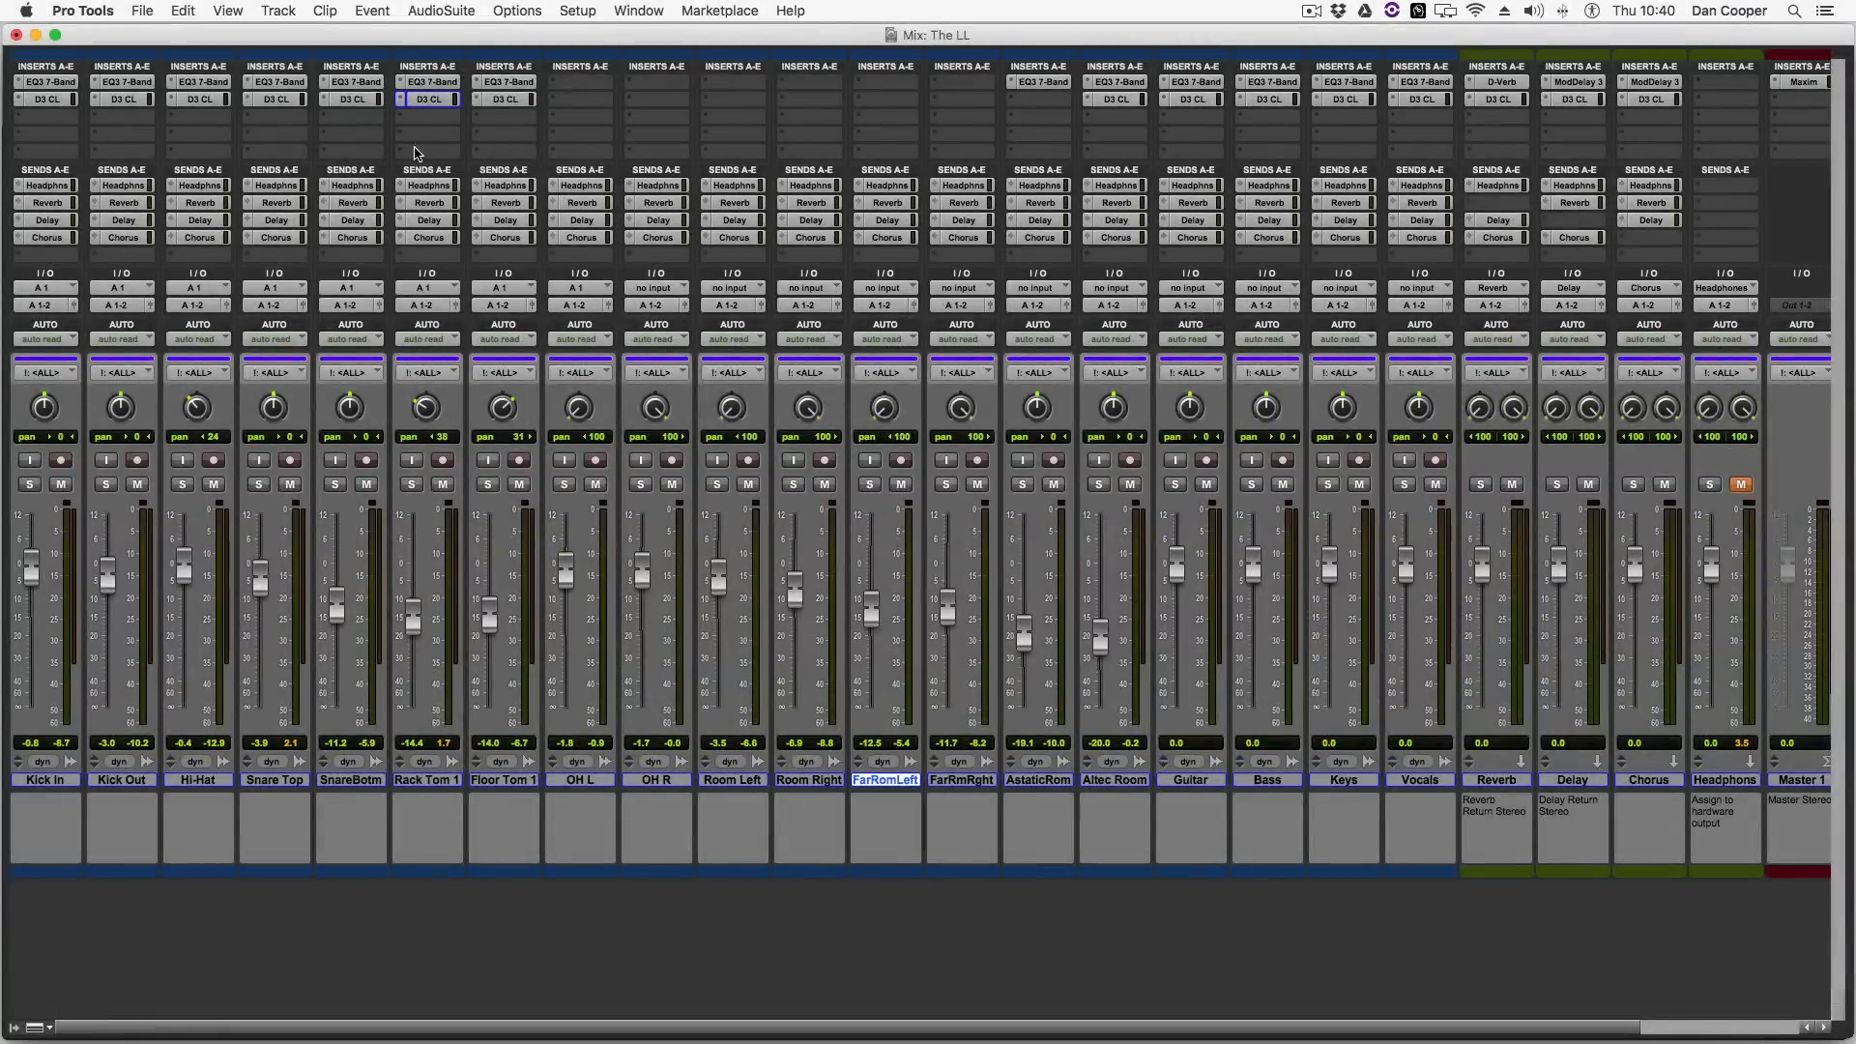
click(427, 101)
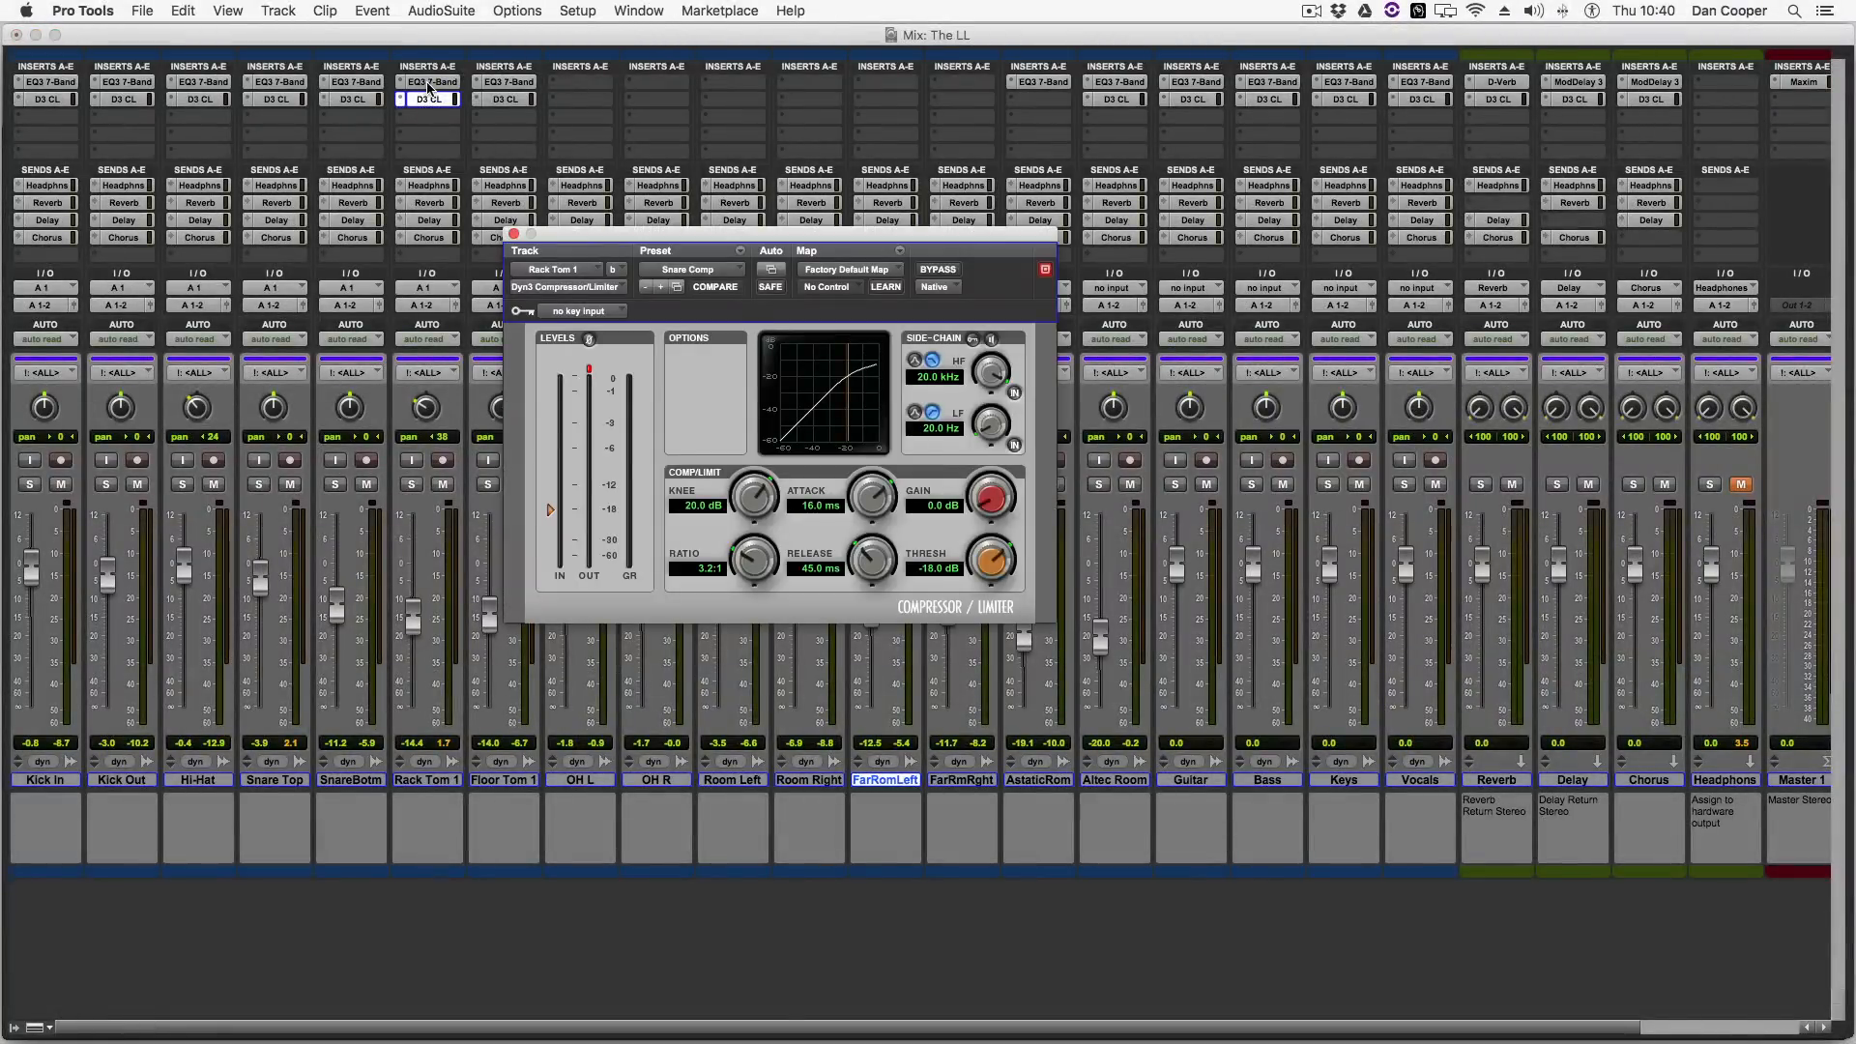
click(429, 82)
click(514, 235)
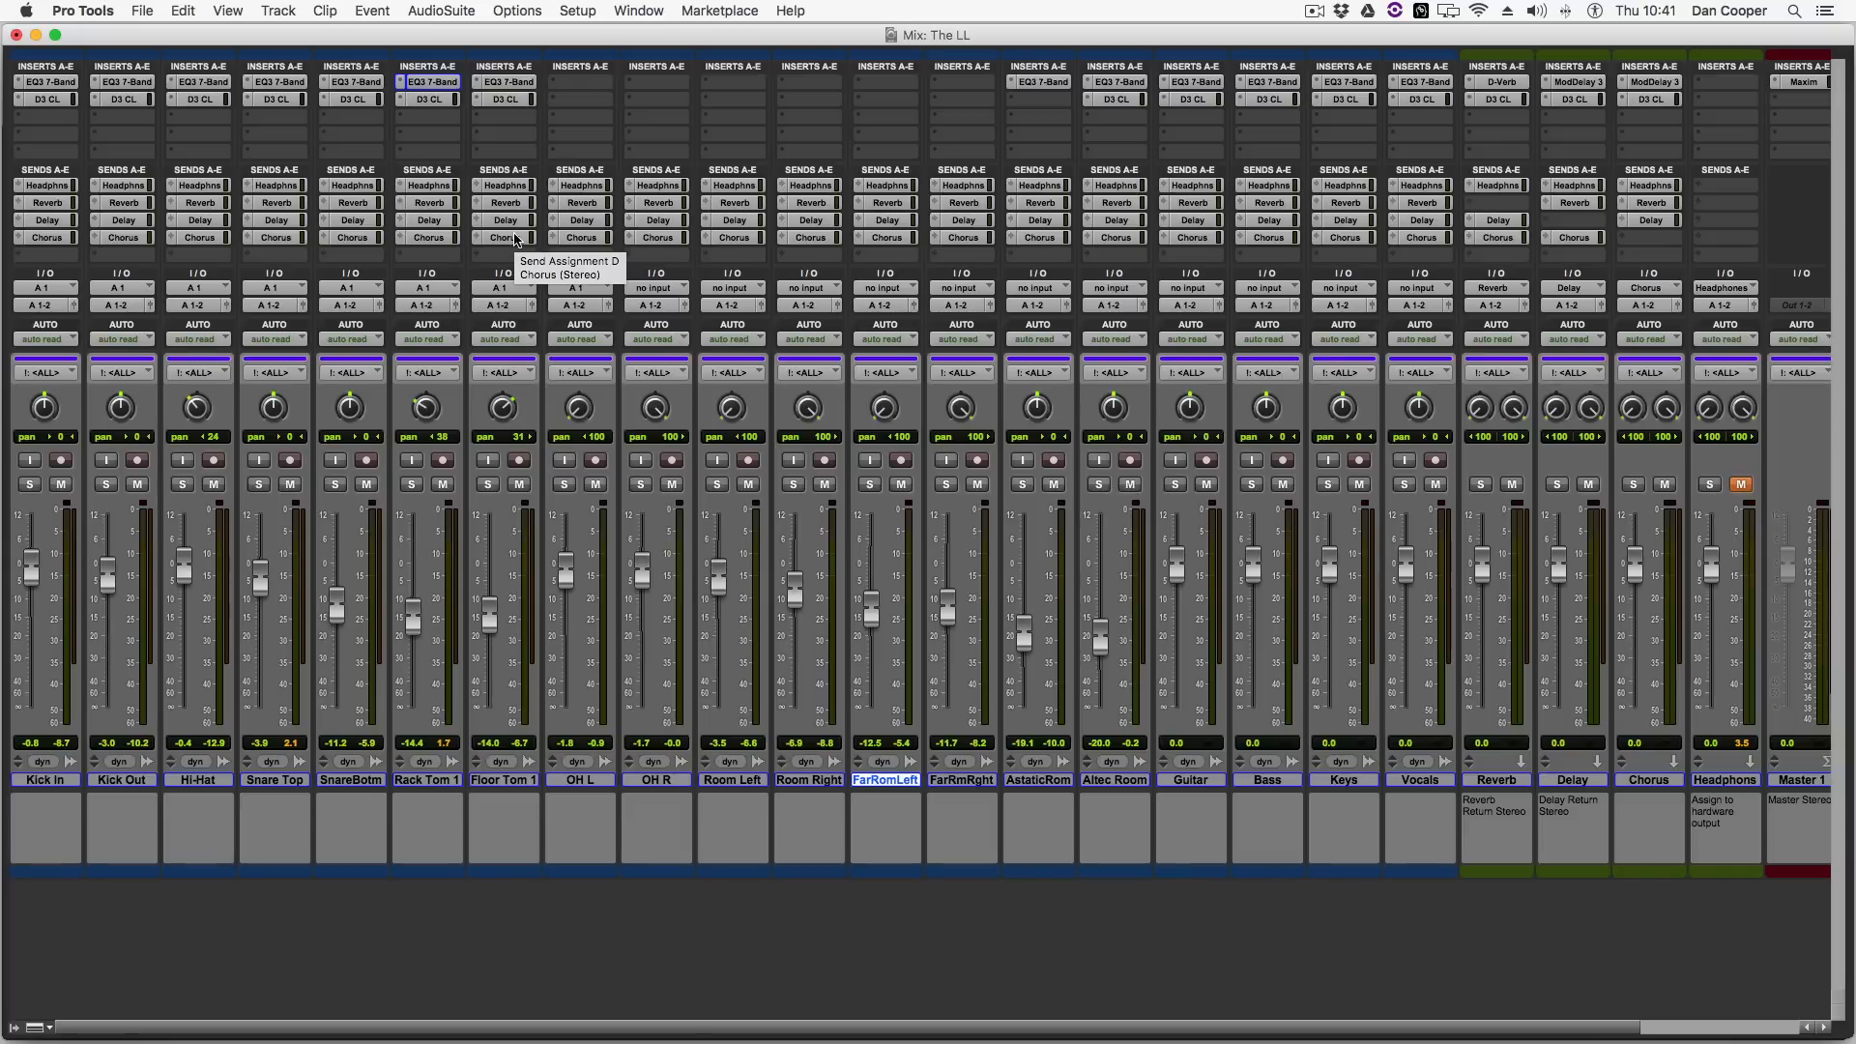
key(super+equal)
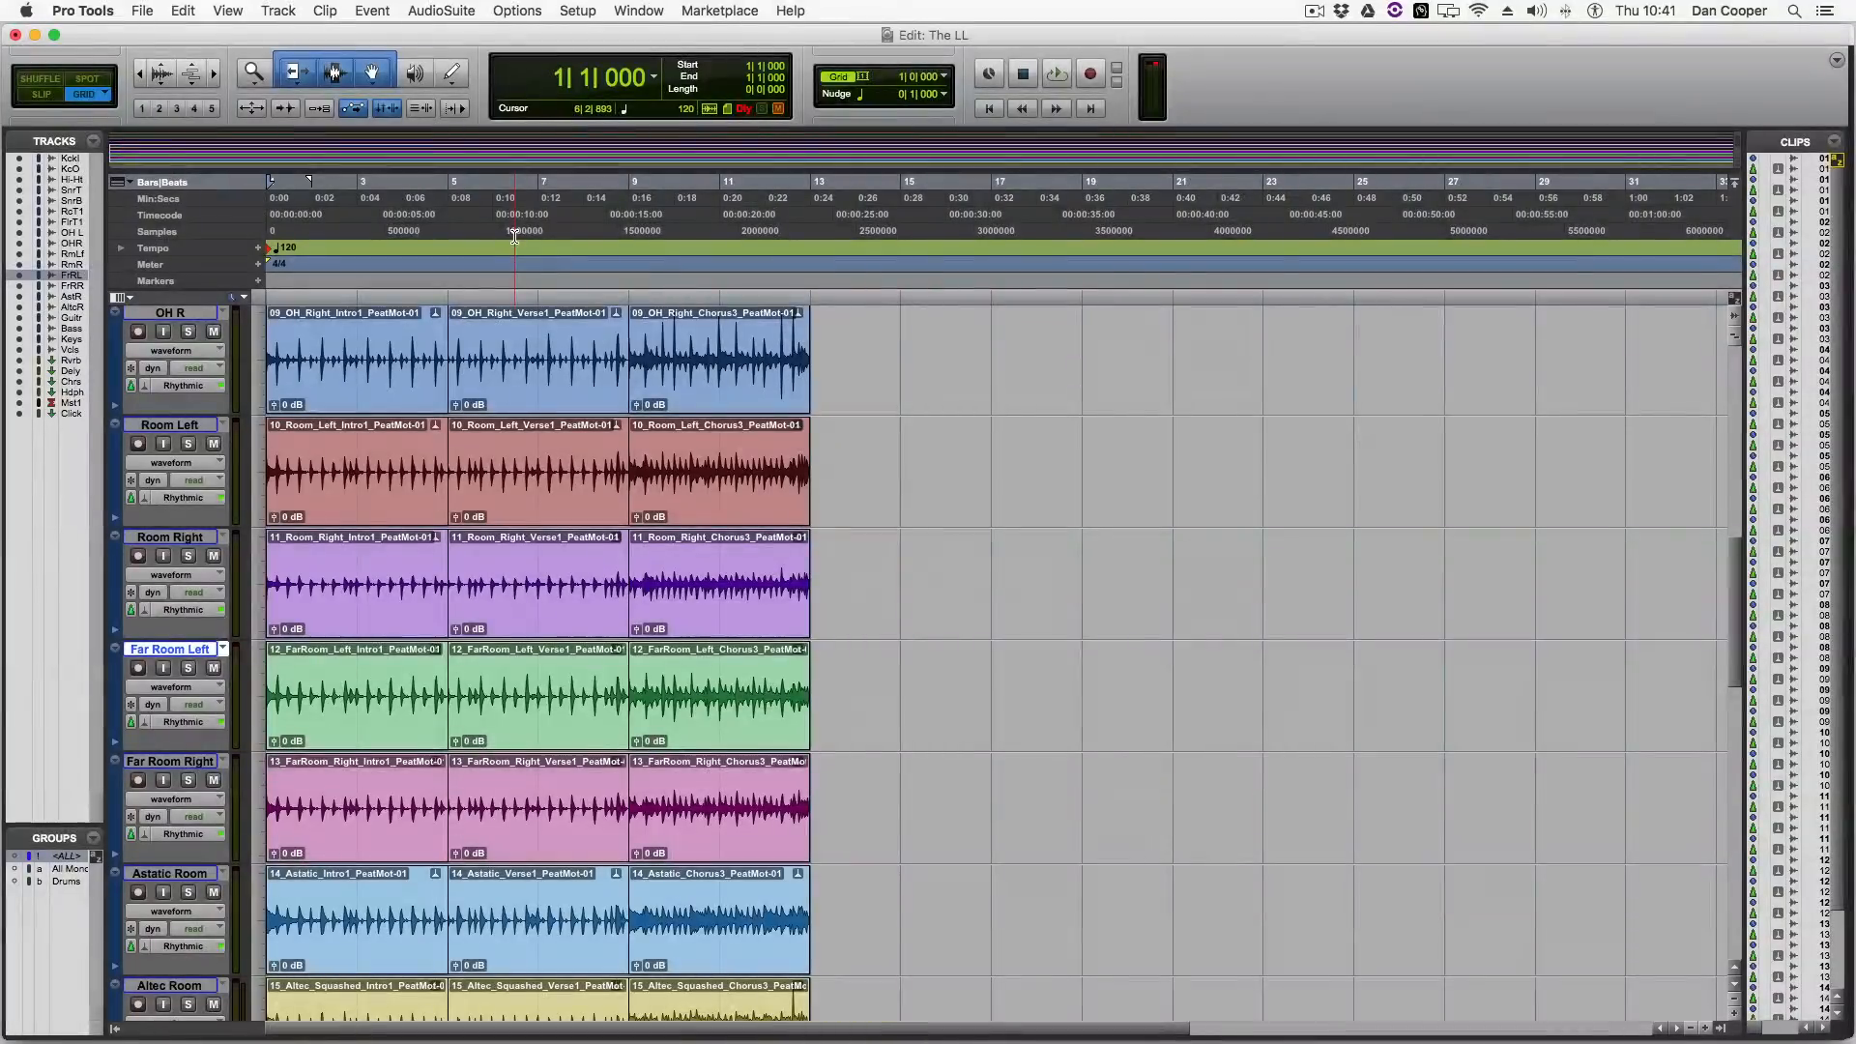